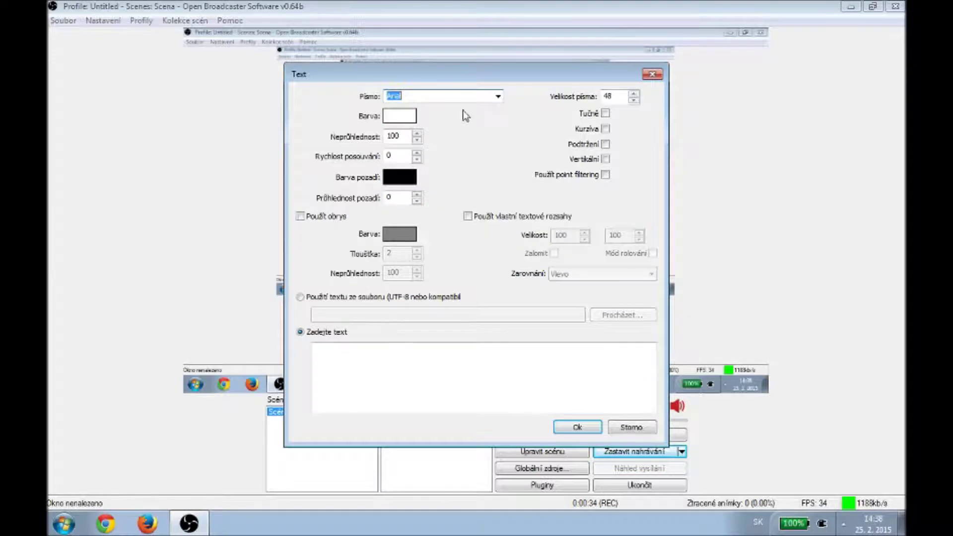
- Set the text source's font to Berlin Sans FB Demi Tučné and its color to orange
{"action": "left_click", "coordinate": [496, 97]}
{"action": "left_click", "coordinate": [427, 181]}
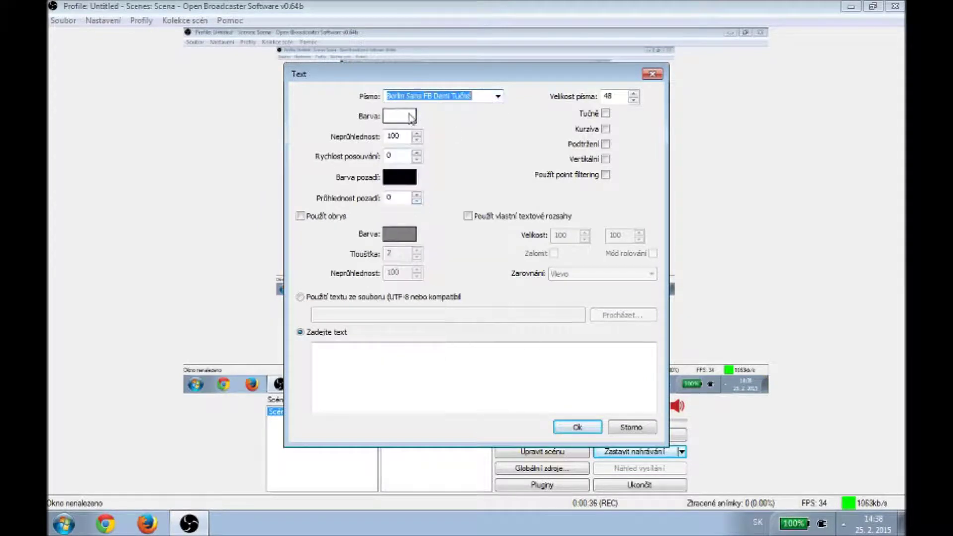
{"action": "left_click", "coordinate": [393, 118]}
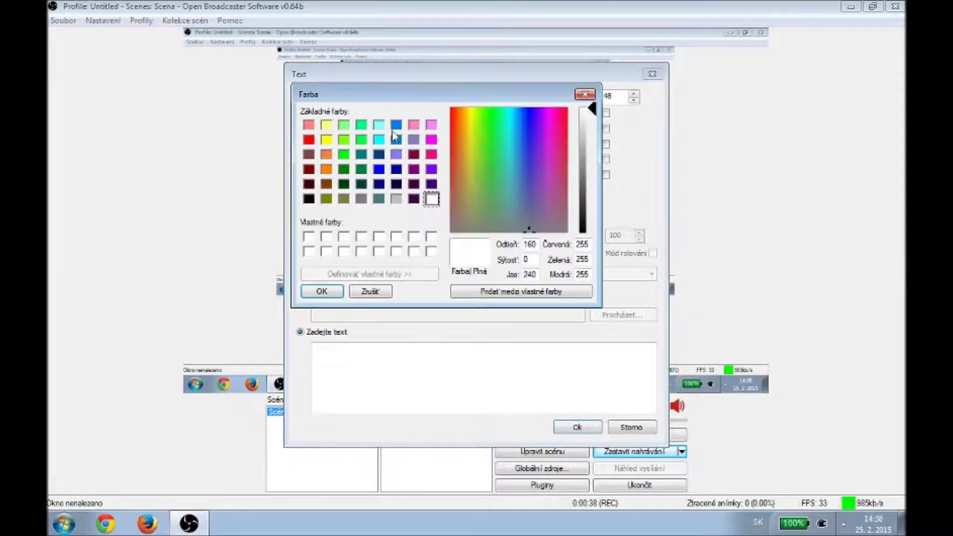
{"action": "left_click", "coordinate": [309, 199]}
{"action": "left_click", "coordinate": [325, 169]}
{"action": "left_click", "coordinate": [322, 291]}
- Enter "Lets Play" as the source's text and confirm the text source
{"action": "key", "text": "Caps_Lock"}
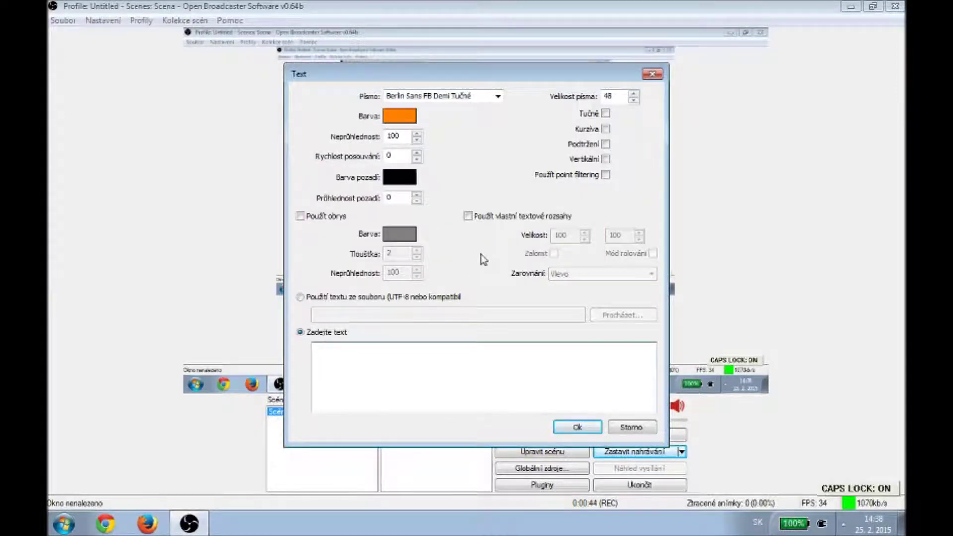
{"action": "key", "text": "Caps_Lock"}
{"action": "type", "text": "Lets Play"}
{"action": "left_click", "coordinate": [576, 427]}
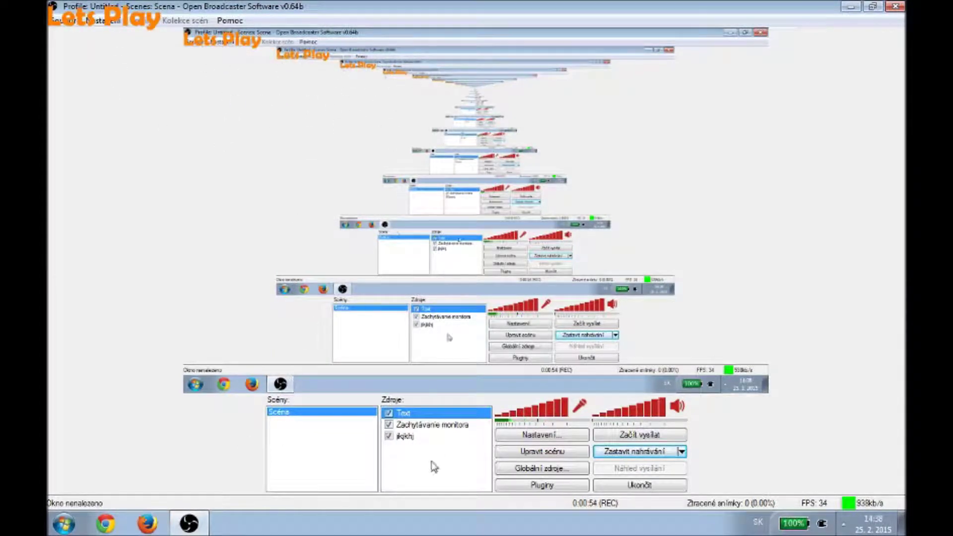
- Look through the source types that can be added to the scene, without adding one
{"action": "right_click", "coordinate": [400, 450]}
{"action": "mouse_move", "coordinate": [424, 458]}
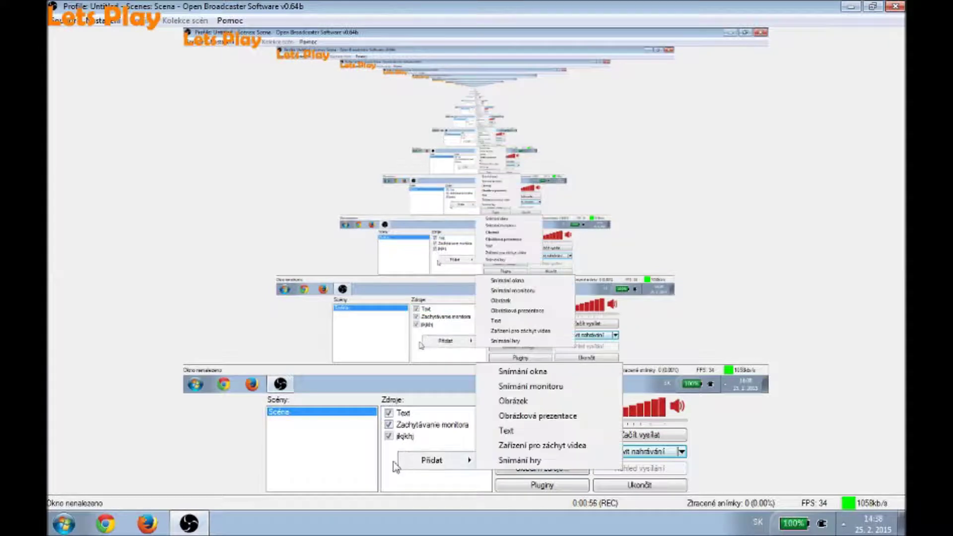
{"action": "right_click", "coordinate": [393, 461]}
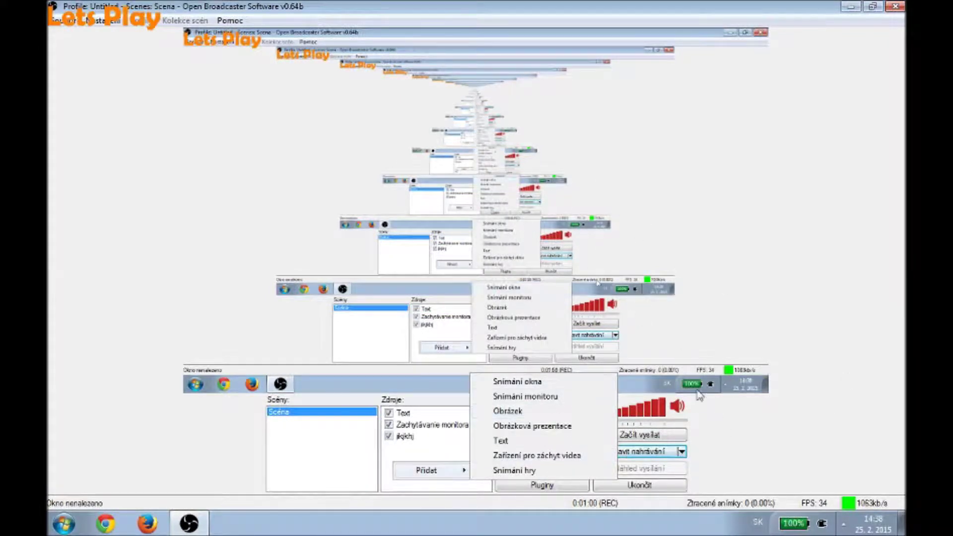
{"action": "left_click", "coordinate": [349, 466]}
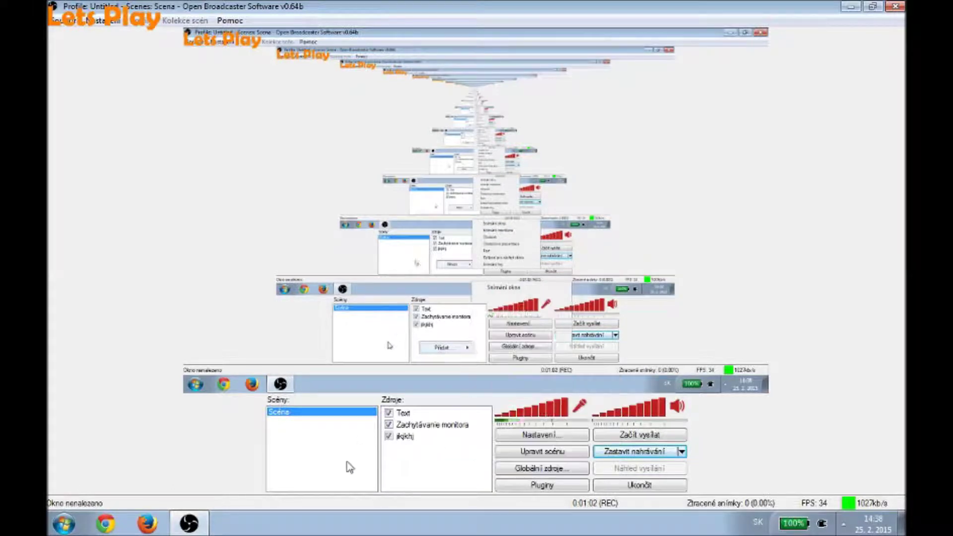
- Open the program settings and examine the available languages and the general window and tray options
{"action": "left_click", "coordinate": [549, 439]}
{"action": "left_click", "coordinate": [497, 75]}
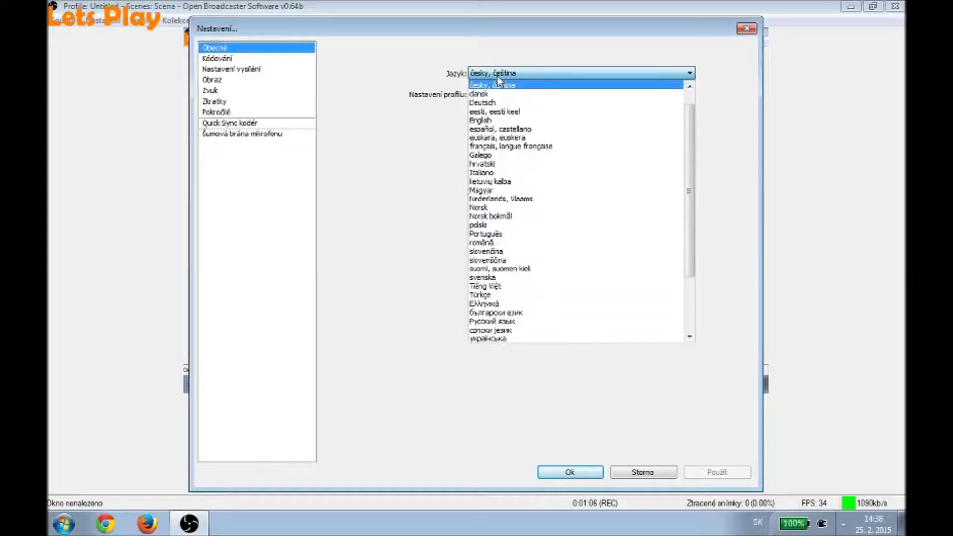
{"action": "scroll", "coordinate": [670, 164], "scroll_direction": "up", "scroll_amount": 1}
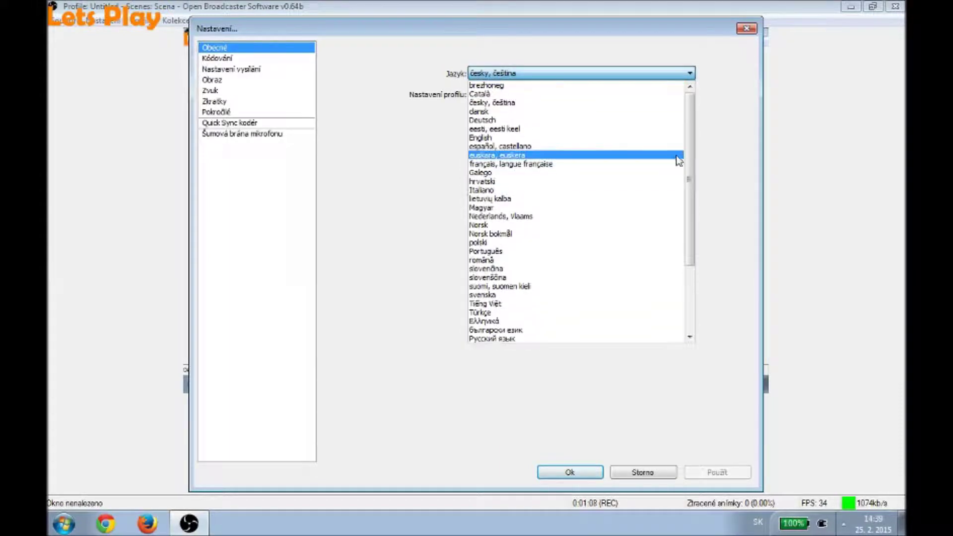
{"action": "left_click", "coordinate": [654, 73]}
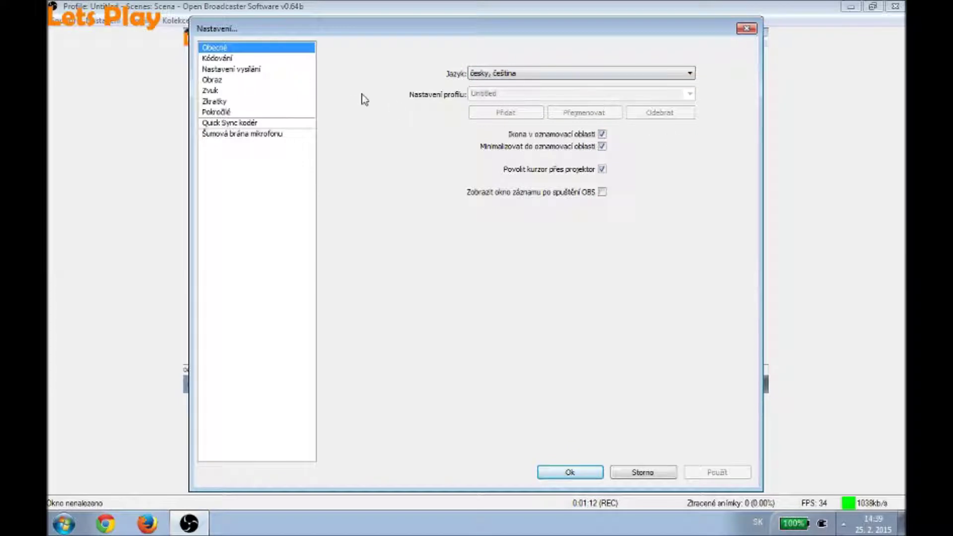
{"action": "left_click", "coordinate": [602, 146]}
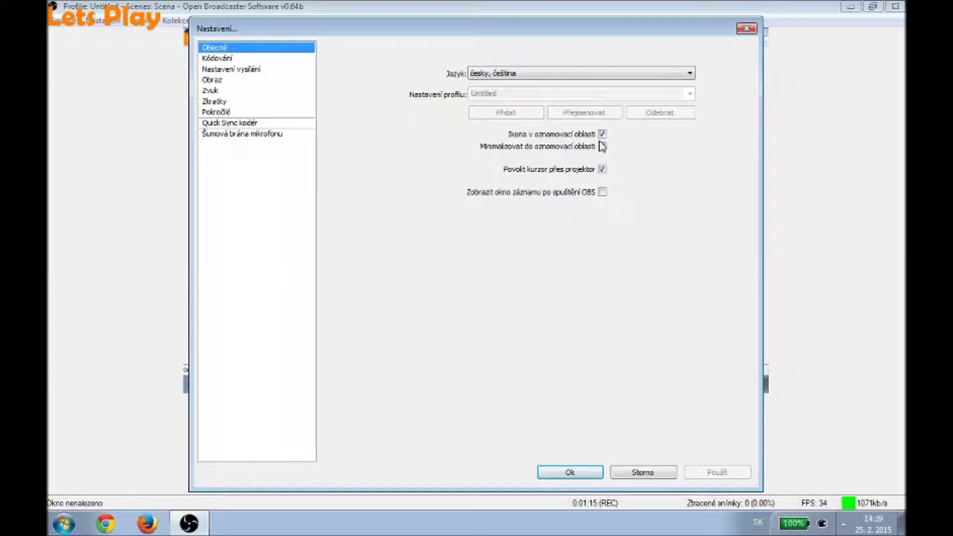
{"action": "left_click", "coordinate": [602, 192]}
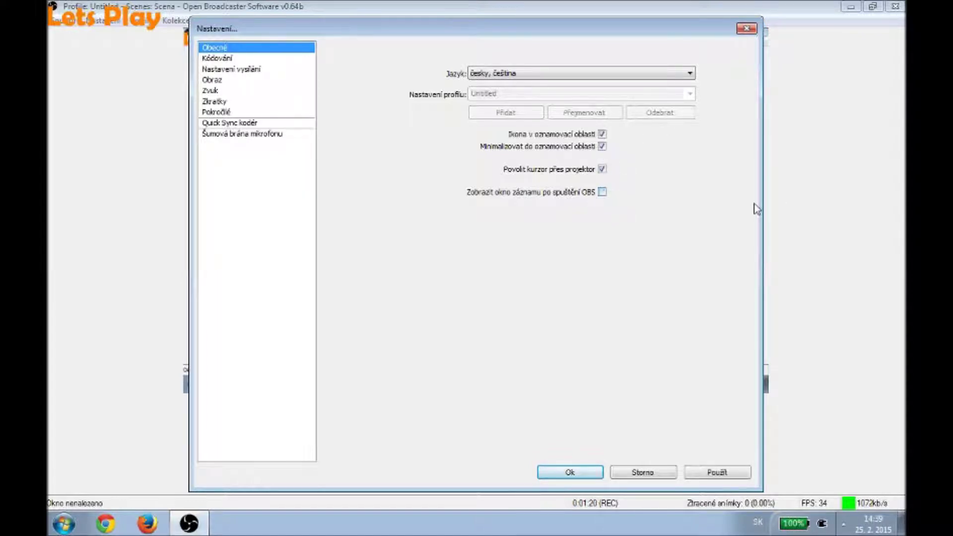
- Switch to the encoding settings without saving changes and examine the video bitrate and the audio bitrate, channel and format options
{"action": "left_click", "coordinate": [254, 60]}
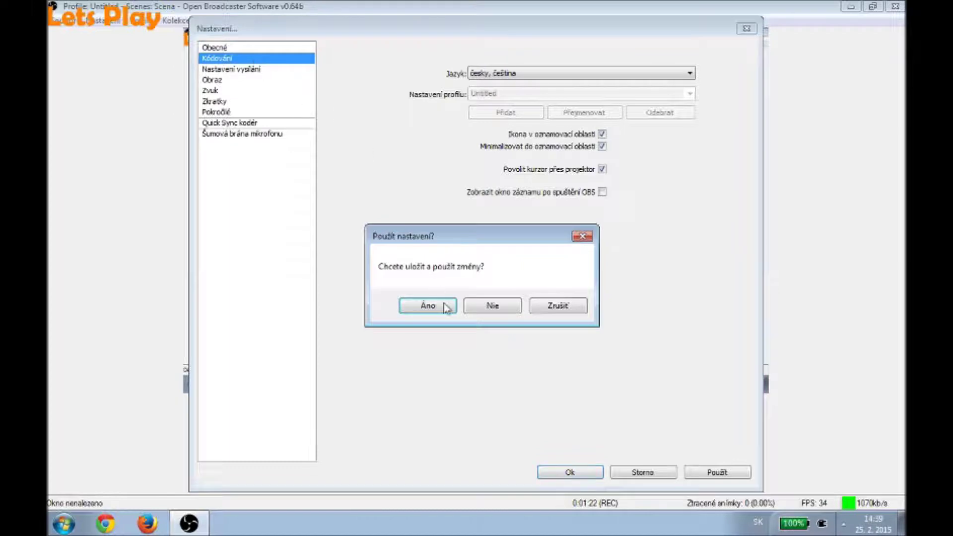
{"action": "left_click", "coordinate": [493, 308]}
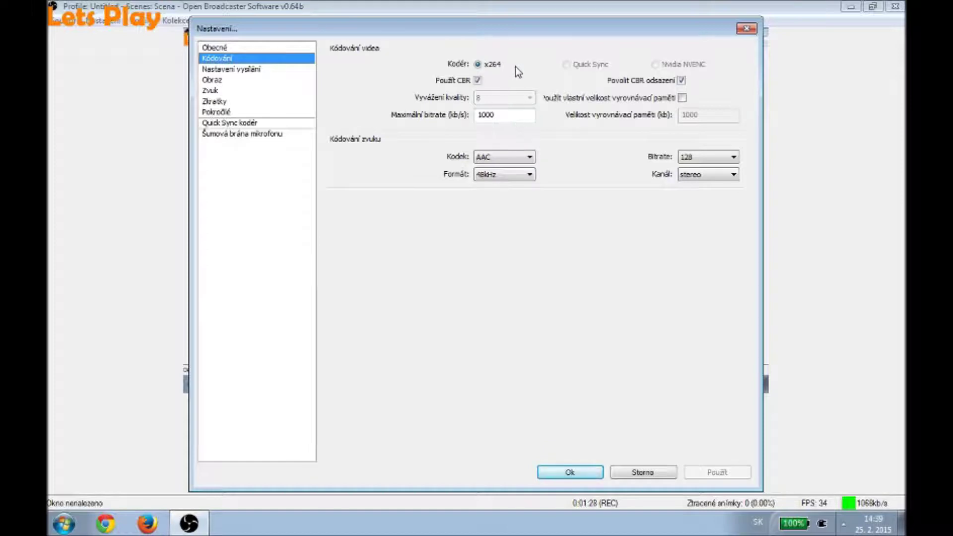
{"action": "left_click", "coordinate": [516, 70]}
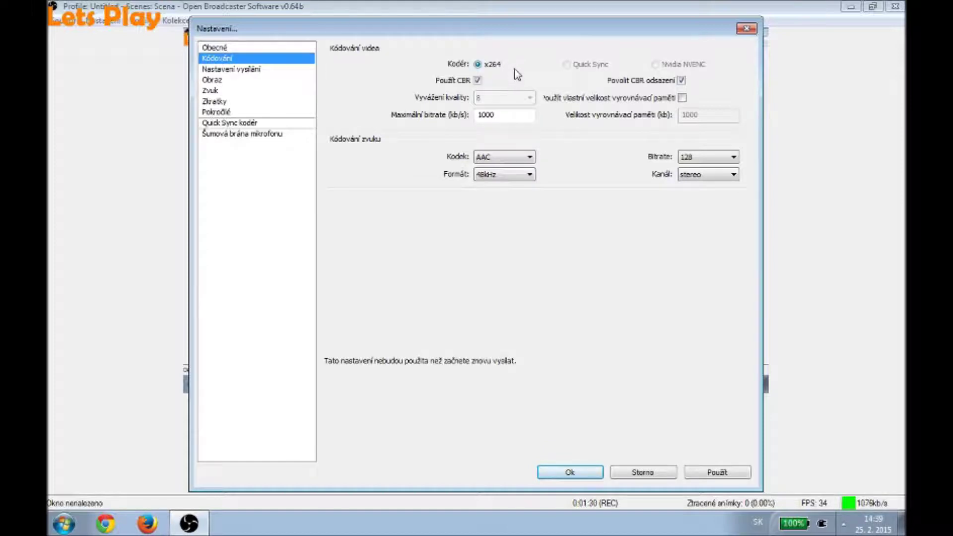
{"action": "left_click", "coordinate": [523, 119]}
{"action": "left_click", "coordinate": [709, 158]}
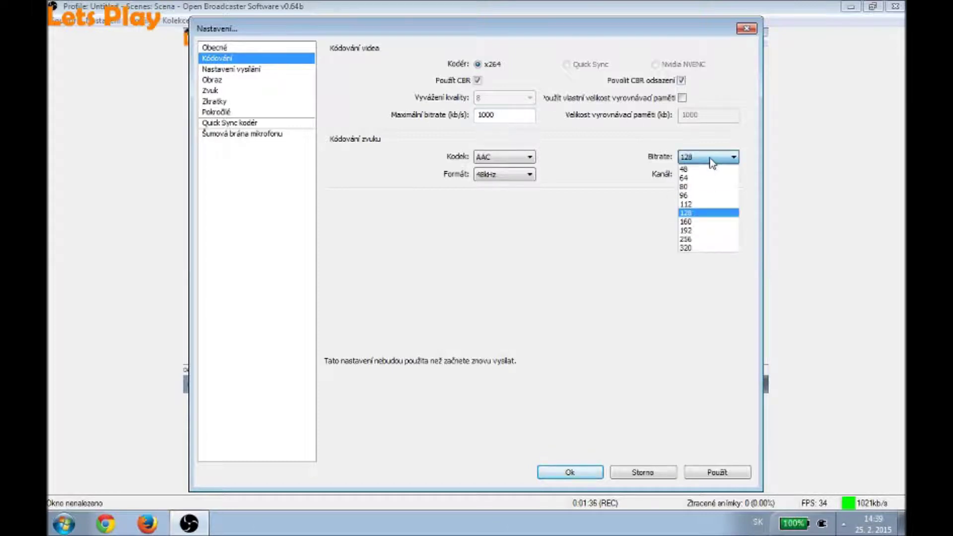
{"action": "left_click", "coordinate": [712, 160]}
{"action": "left_click", "coordinate": [721, 175]}
{"action": "left_click", "coordinate": [723, 176]}
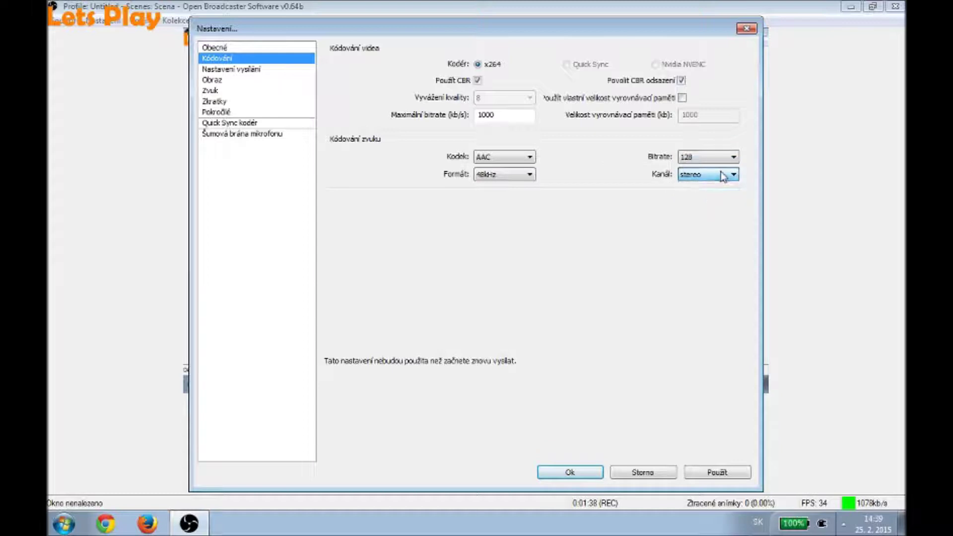
{"action": "left_click", "coordinate": [520, 178]}
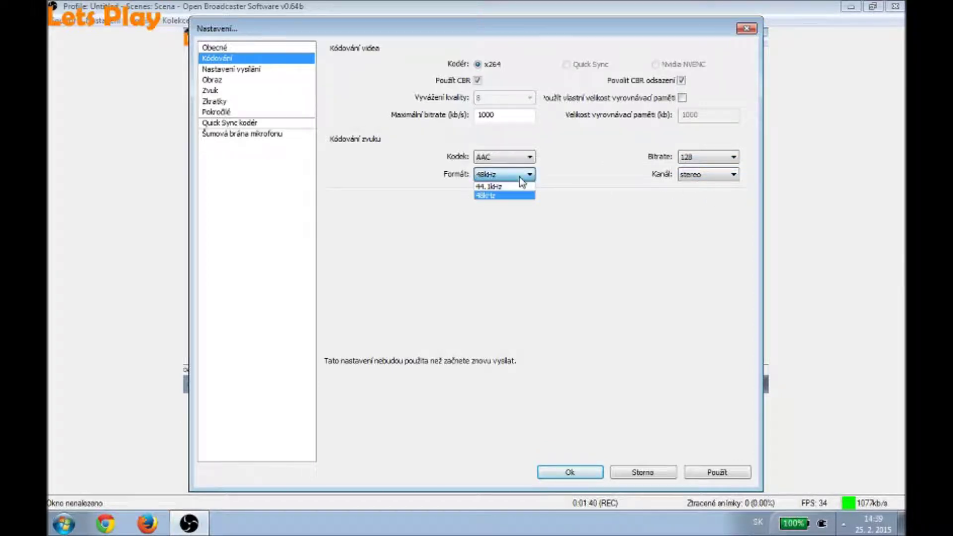
{"action": "left_click", "coordinate": [520, 177]}
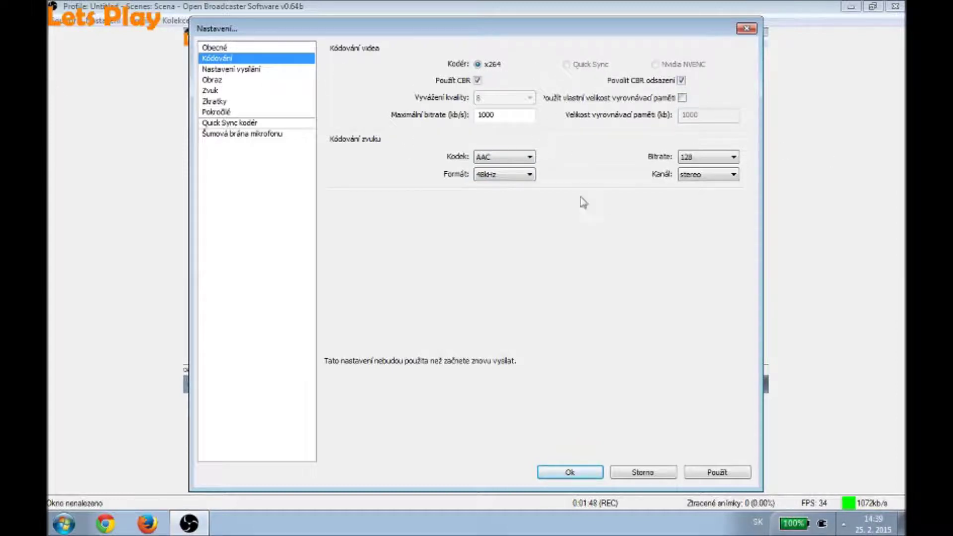
- Switch to the broadcast settings without saving the encoding changes and set the mode to Výstup pouze do souboru
{"action": "left_click", "coordinate": [258, 69]}
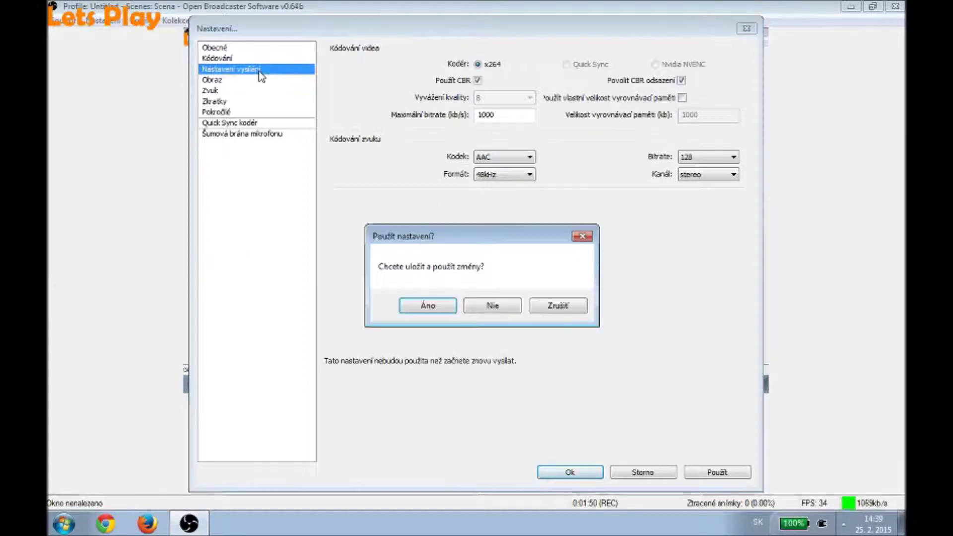
{"action": "left_click", "coordinate": [507, 305]}
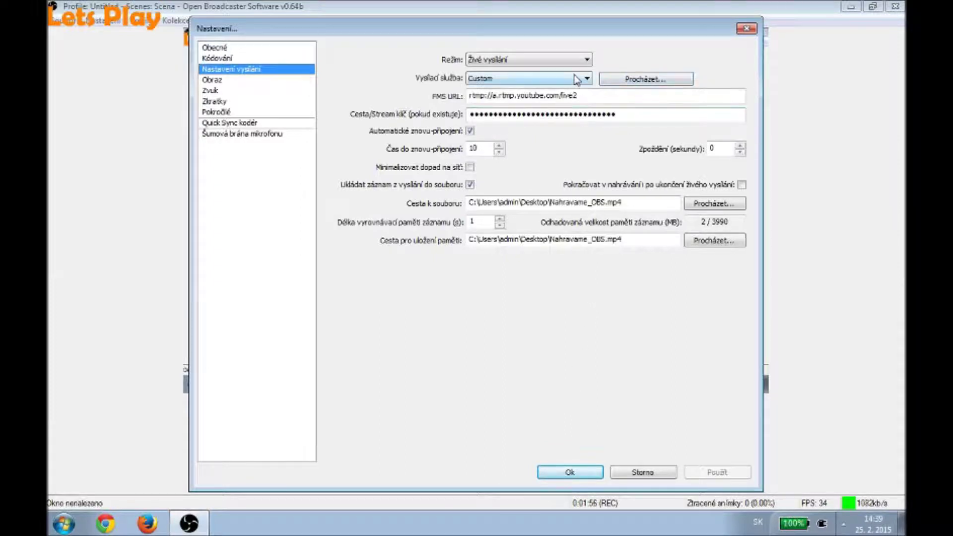
{"action": "left_click", "coordinate": [585, 59]}
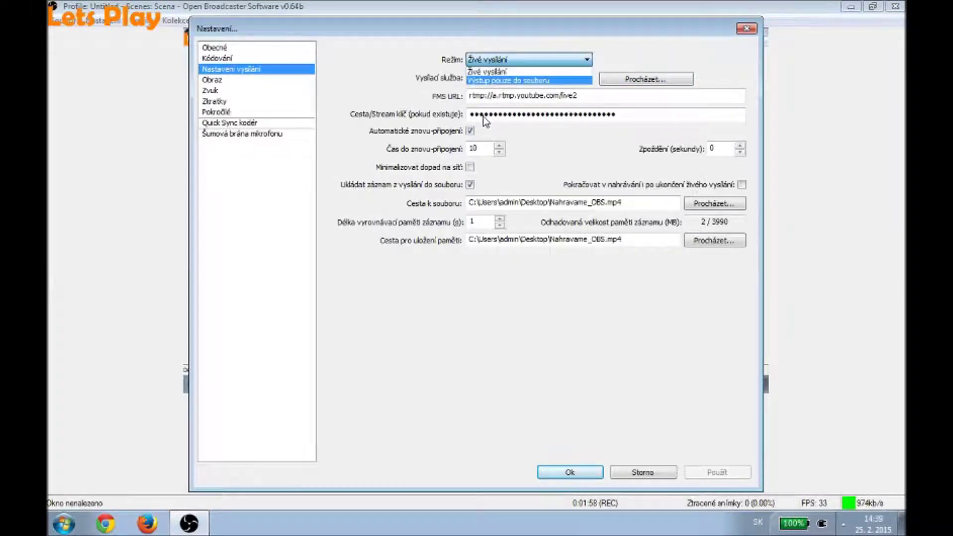
{"action": "left_click", "coordinate": [542, 81]}
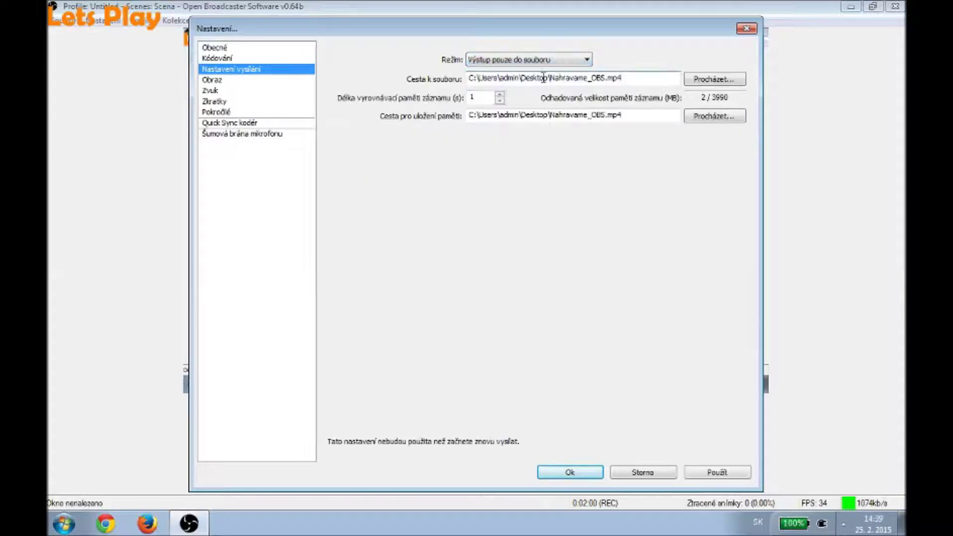
{"action": "left_click", "coordinate": [538, 63]}
{"action": "left_click", "coordinate": [546, 77]}
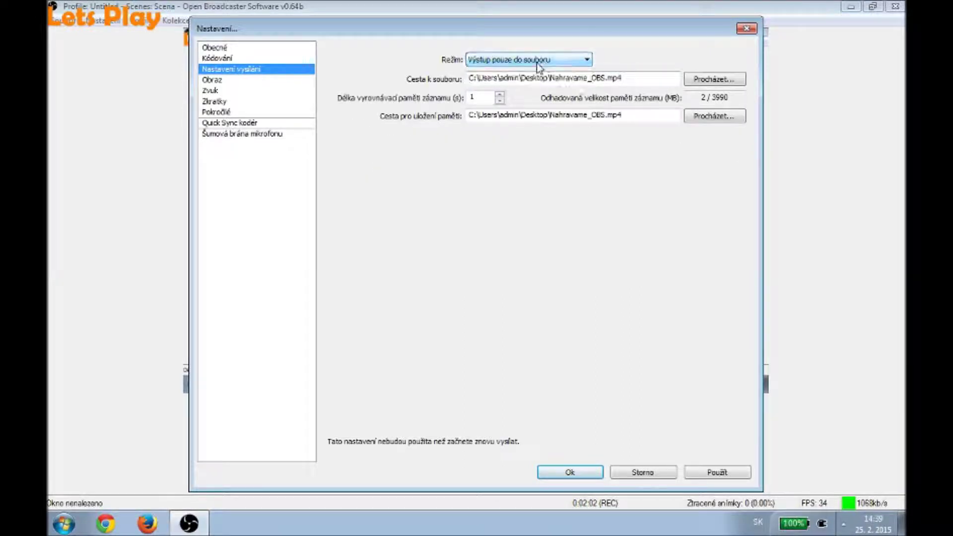
{"action": "left_click", "coordinate": [579, 78]}
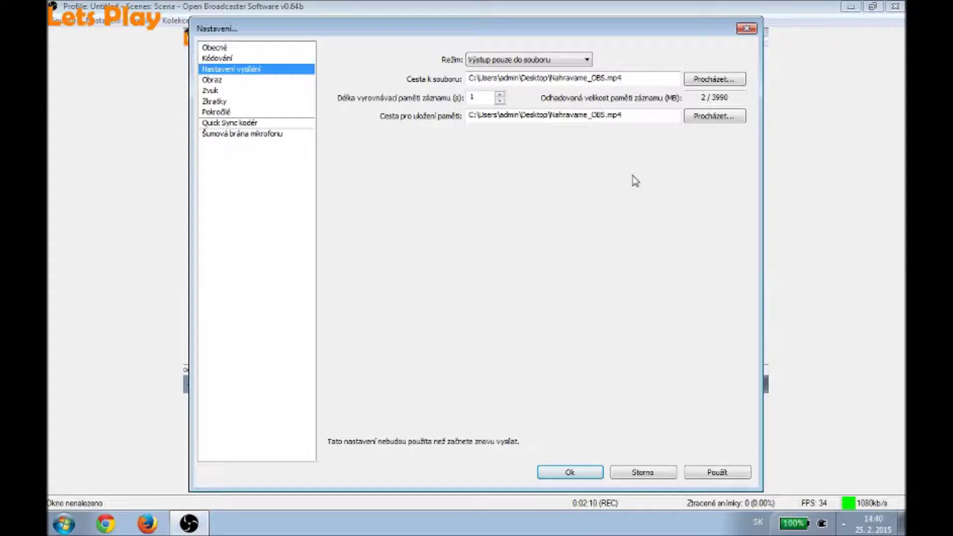
- Set the broadcast mode to Živé vysílání and choose Twitch as the streaming service
{"action": "left_click", "coordinate": [567, 58]}
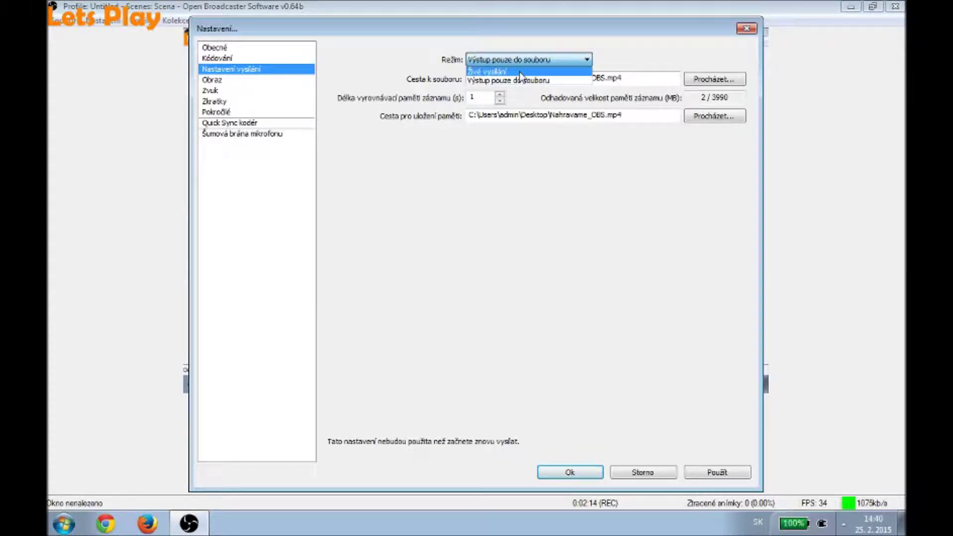
{"action": "left_click", "coordinate": [520, 73]}
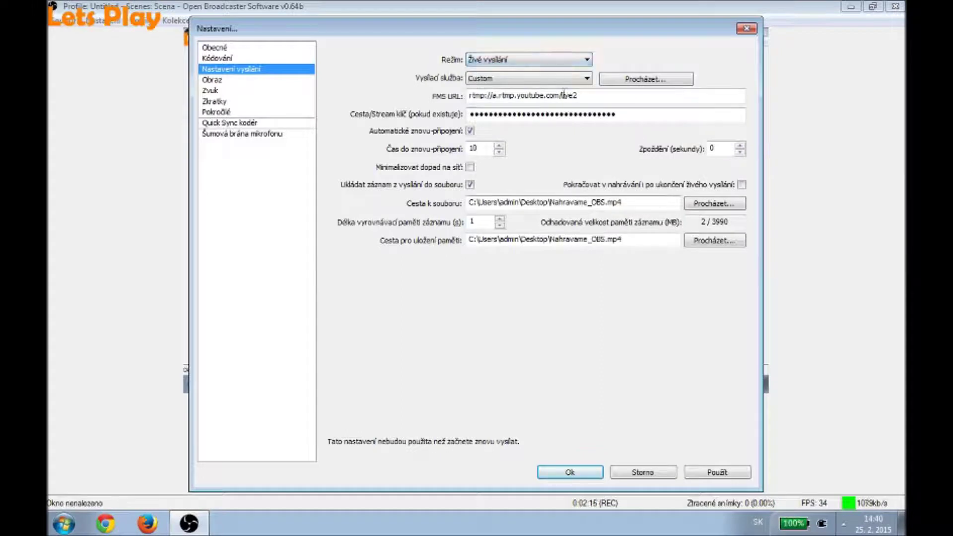
{"action": "left_click", "coordinate": [535, 78]}
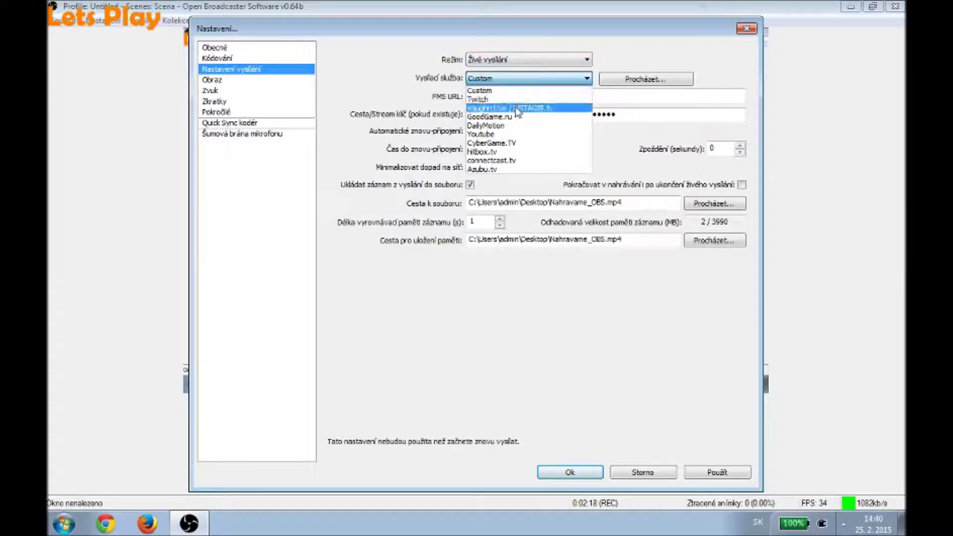
{"action": "left_click", "coordinate": [487, 100]}
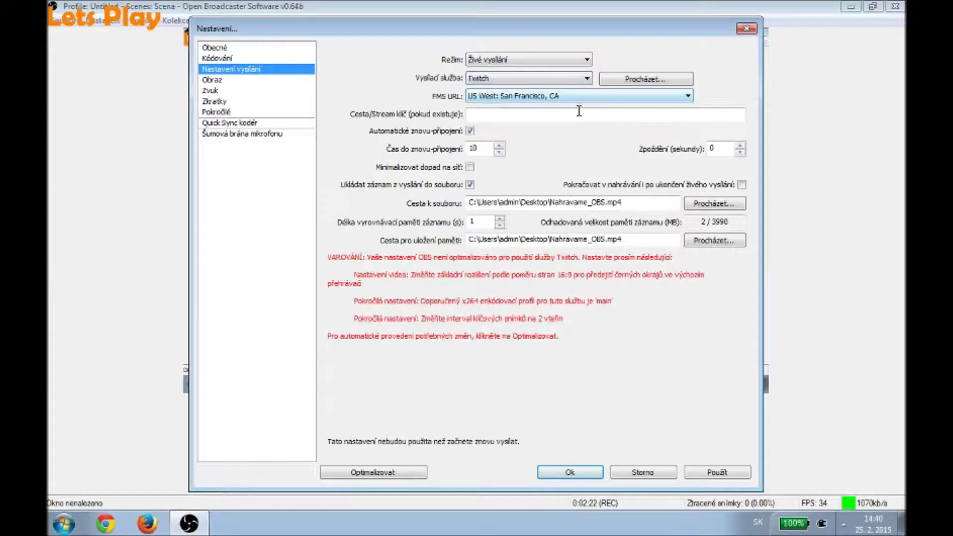
- Change the streaming service to Youtube with the Primary Youtube ingest server as its FMS URL
{"action": "left_click", "coordinate": [500, 80]}
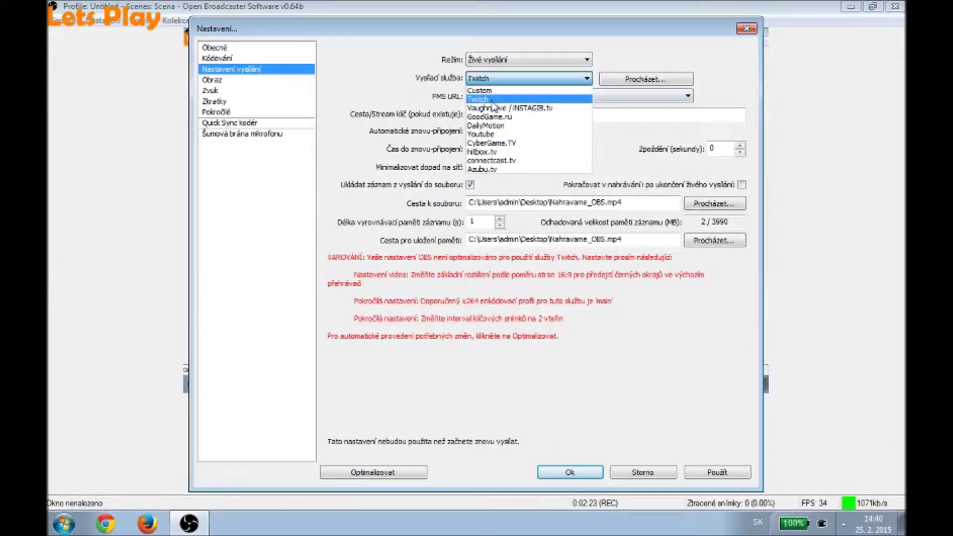
{"action": "left_click", "coordinate": [499, 134]}
{"action": "left_click", "coordinate": [548, 96]}
{"action": "left_click", "coordinate": [548, 107]}
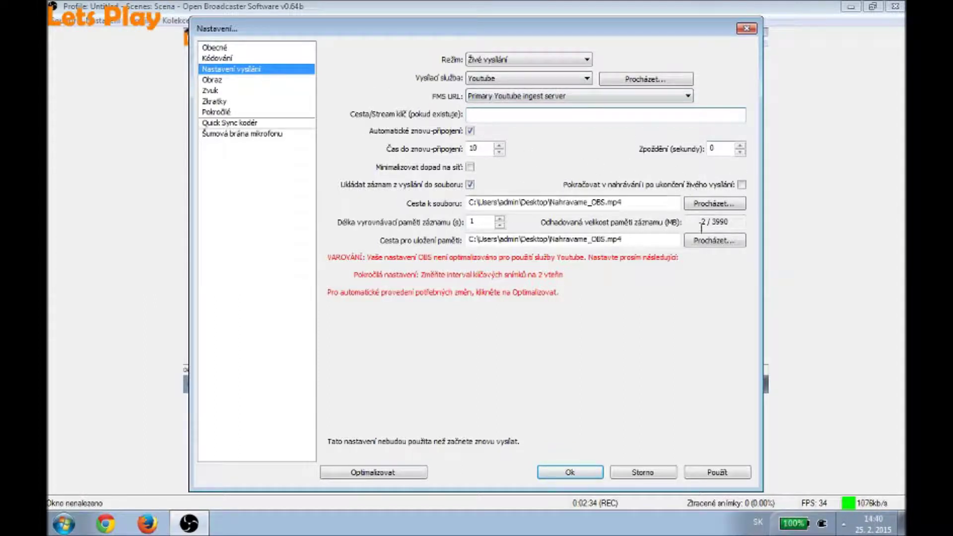
{"action": "left_click", "coordinate": [562, 97]}
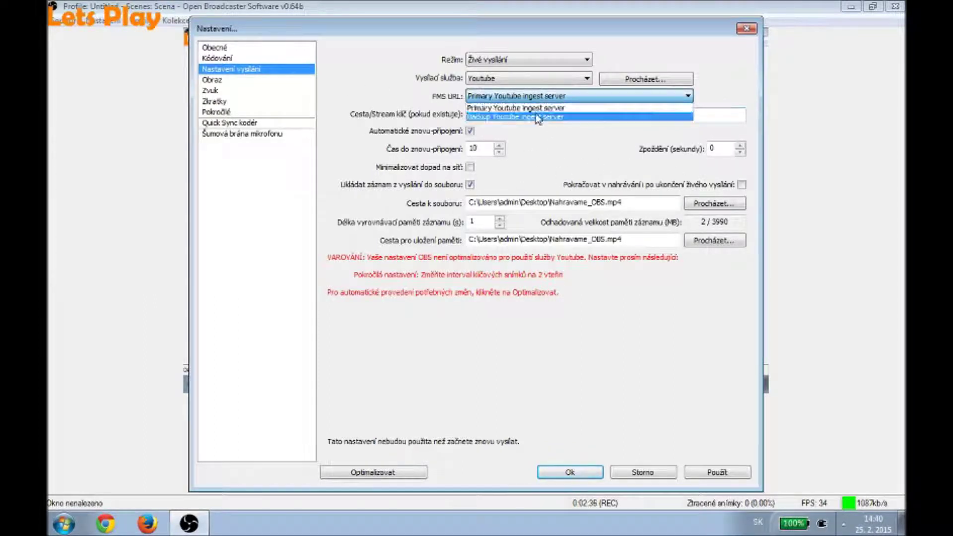
{"action": "left_click", "coordinate": [570, 97]}
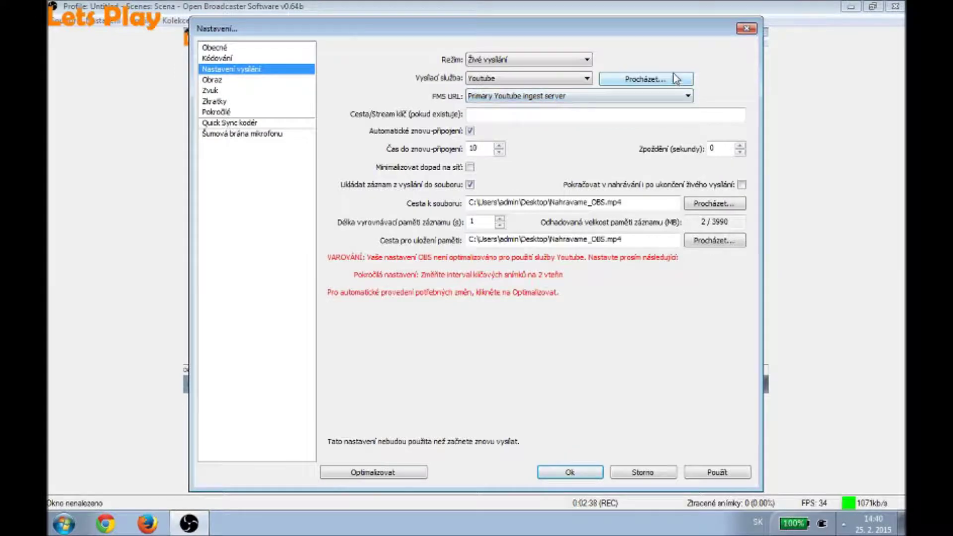
- Set the streaming service to Custom and go over the stream key and reconnect time fields
{"action": "left_click", "coordinate": [543, 81]}
{"action": "left_click", "coordinate": [491, 95]}
{"action": "left_click", "coordinate": [570, 79]}
{"action": "left_click", "coordinate": [492, 85]}
{"action": "left_click", "coordinate": [527, 114]}
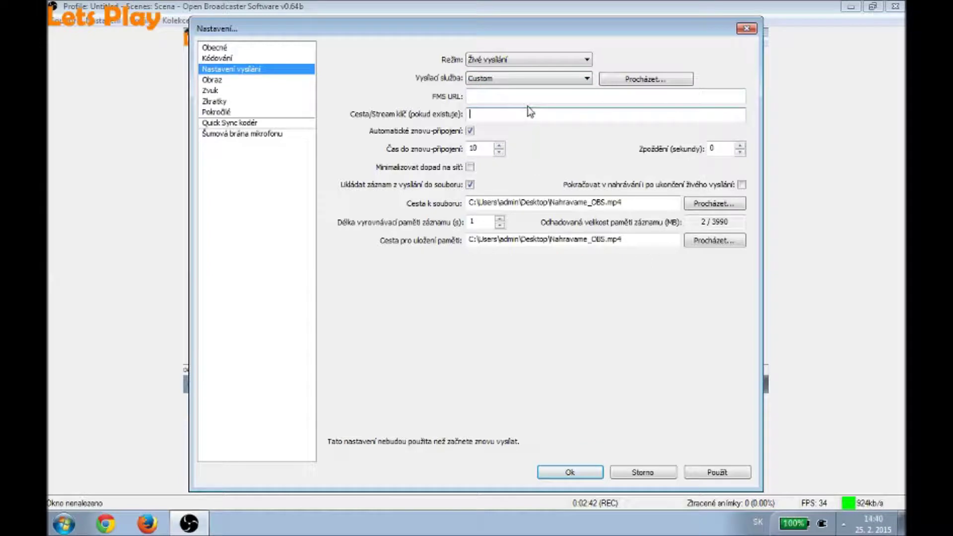
{"action": "left_click", "coordinate": [489, 149]}
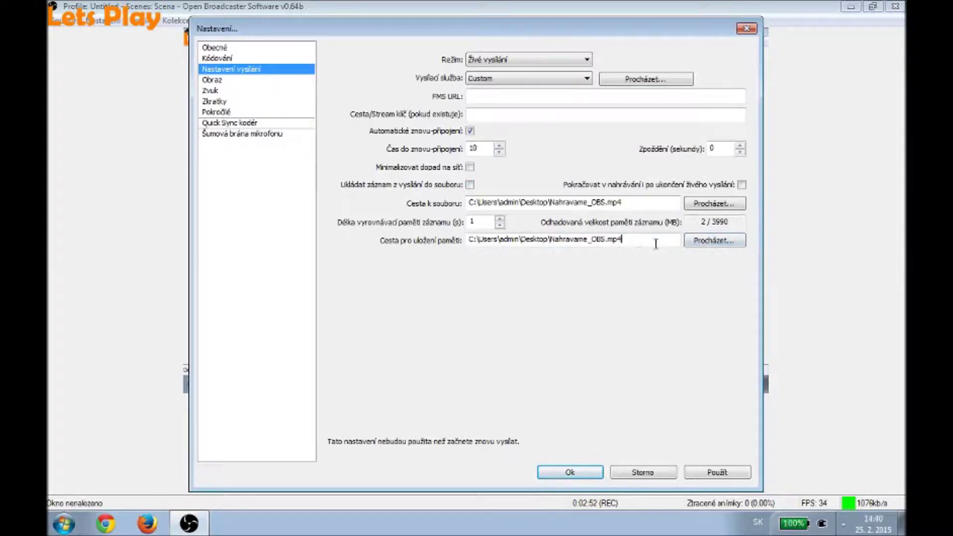
- Switch to the video settings without saving the broadcast changes and choose ATI Mobility Radeon HD 3400 Series as the graphics adapter
{"action": "left_click", "coordinate": [263, 80]}
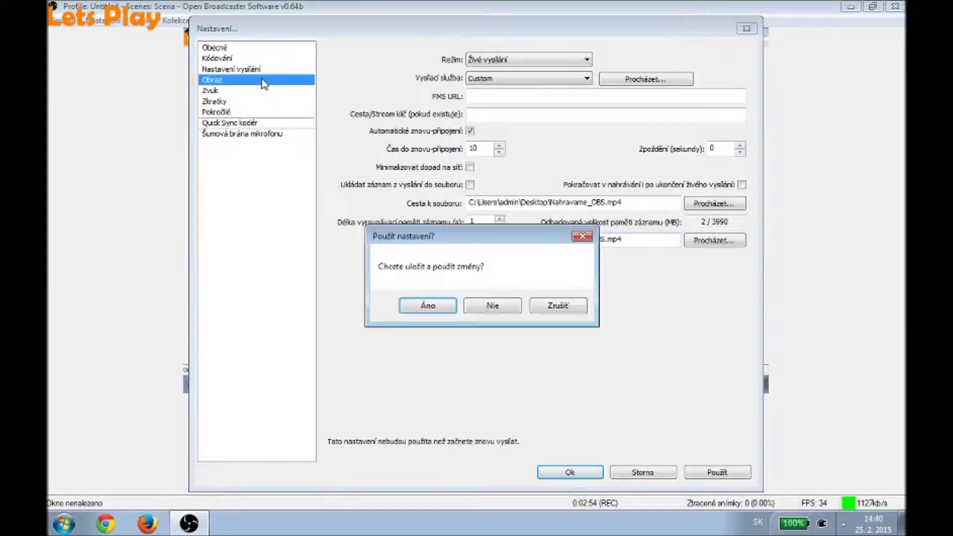
{"action": "left_click", "coordinate": [500, 306]}
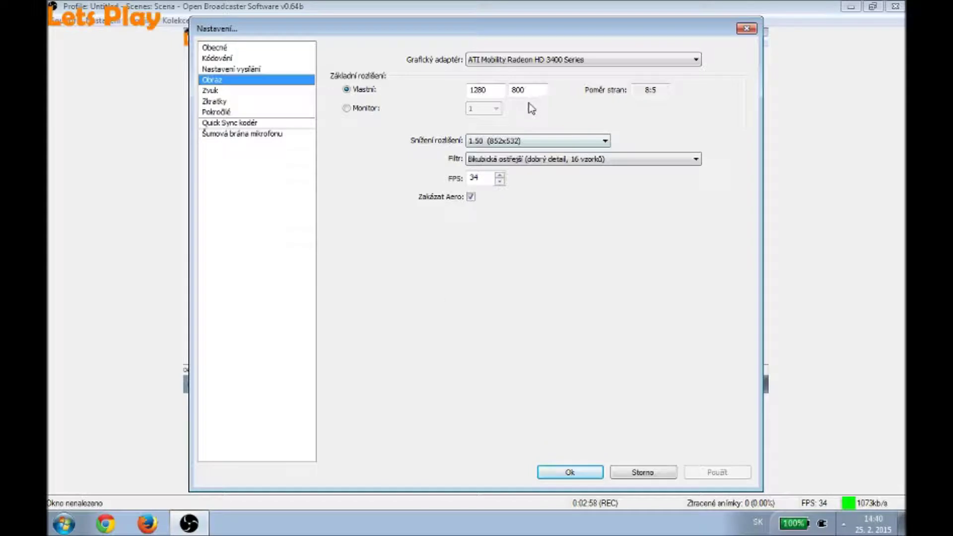
{"action": "left_click", "coordinate": [544, 60]}
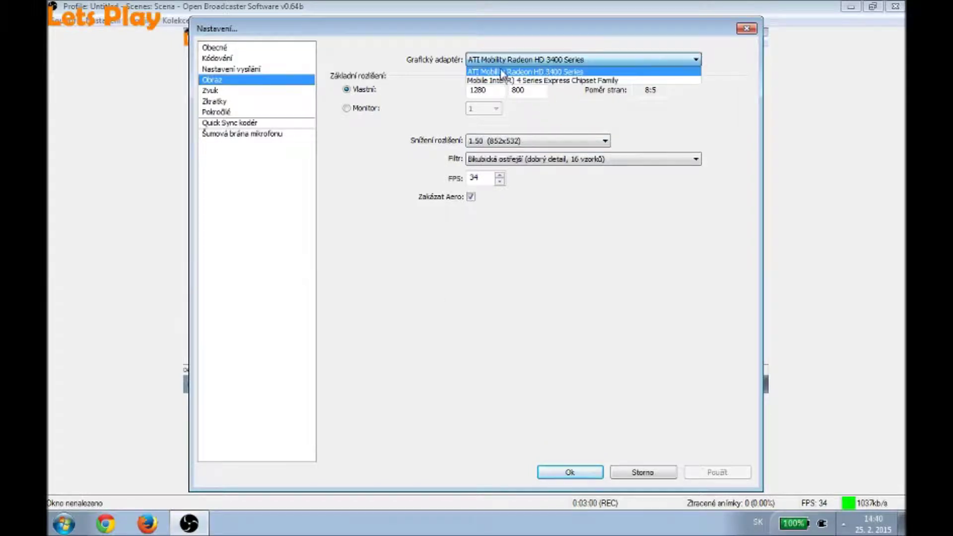
{"action": "left_click", "coordinate": [537, 71]}
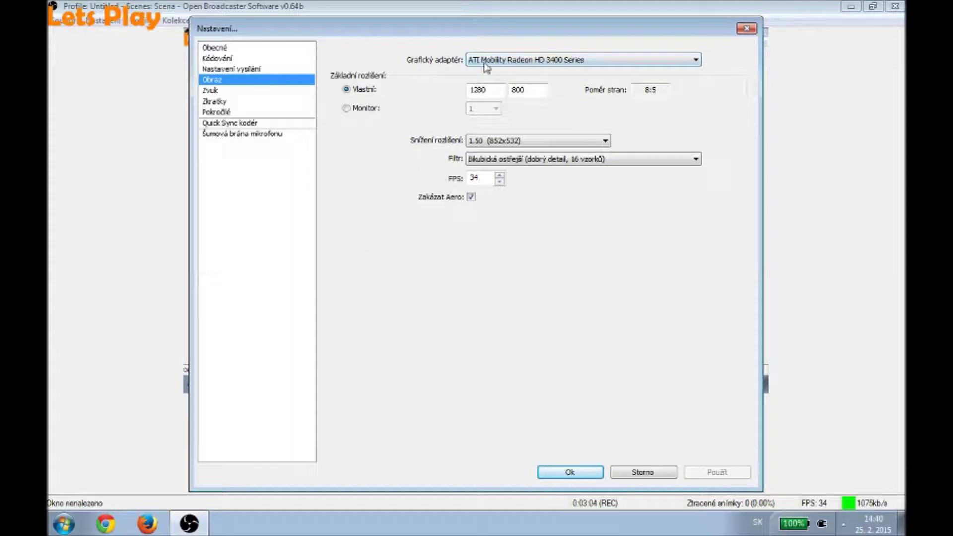
- Go over the custom base resolution and downscale options and select the Bikubická ostřejší filter
{"action": "left_click", "coordinate": [494, 91]}
{"action": "left_click", "coordinate": [534, 144]}
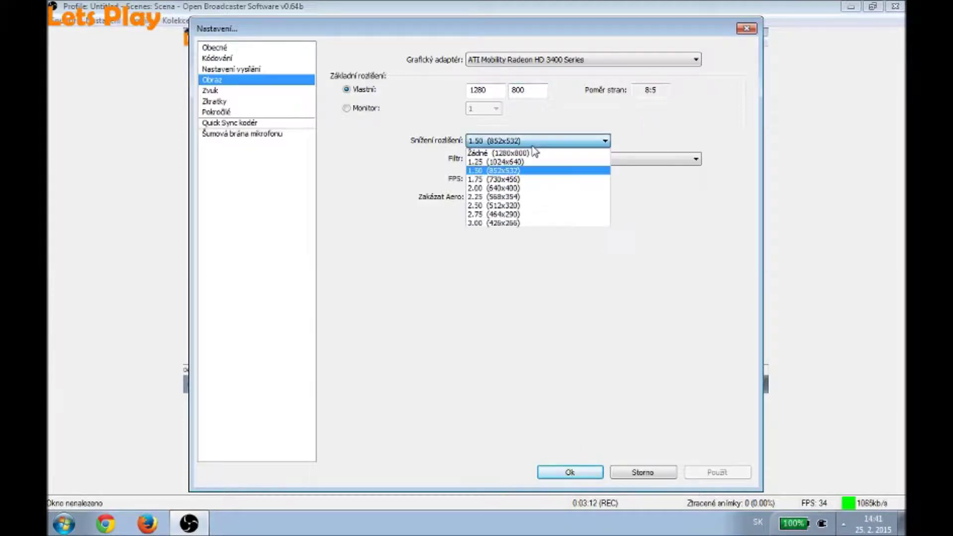
{"action": "left_click", "coordinate": [532, 147]}
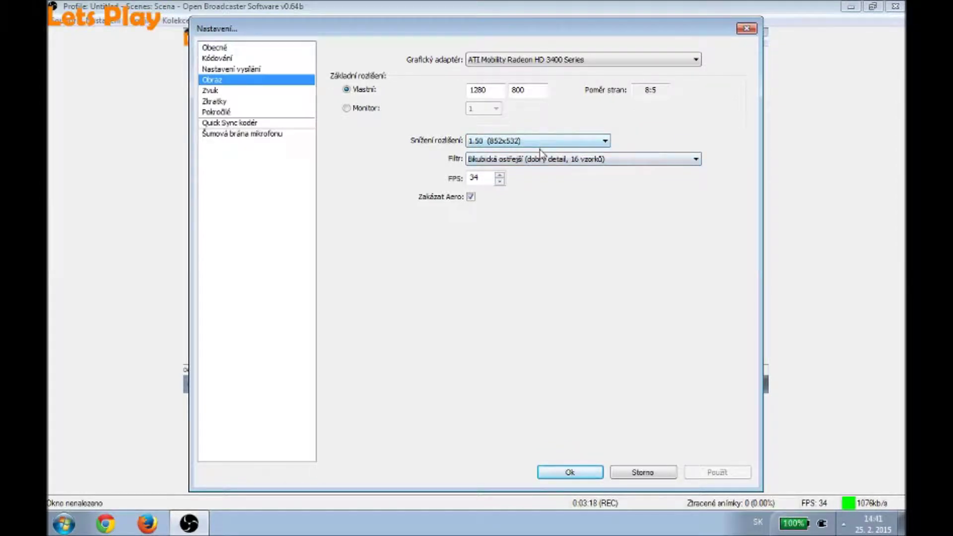
{"action": "left_click", "coordinate": [563, 161]}
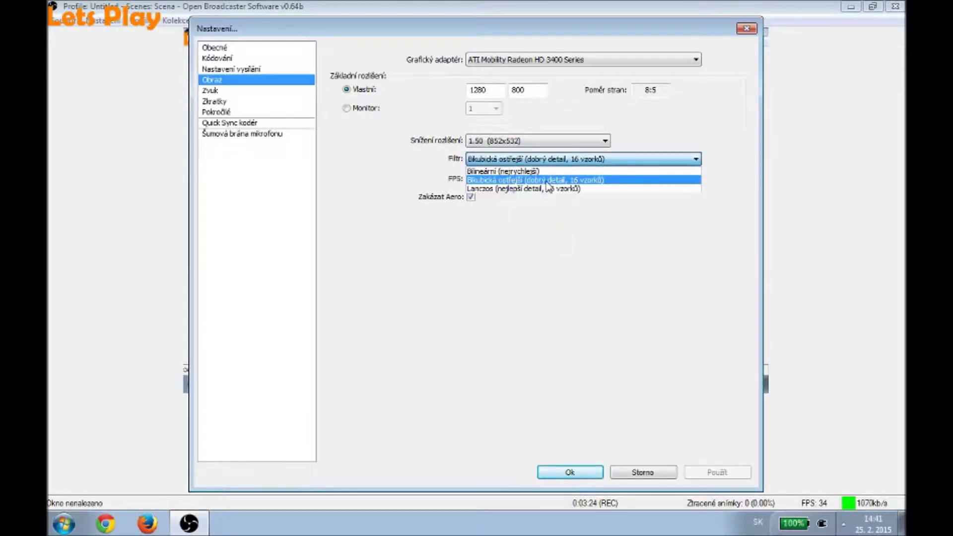
{"action": "left_click", "coordinate": [547, 180]}
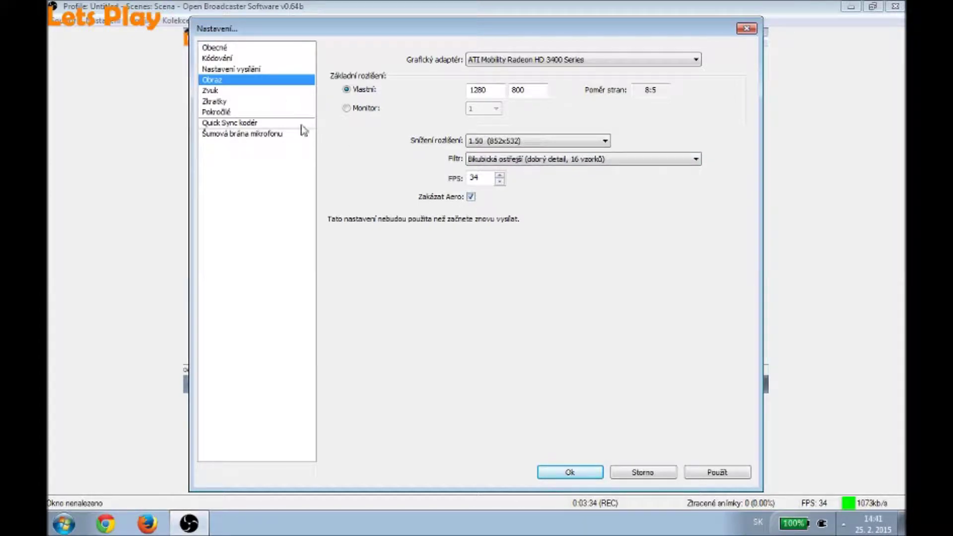
- Switch to the audio settings without saving the video changes and choose the External Microphone as the microphone device
{"action": "left_click", "coordinate": [266, 92]}
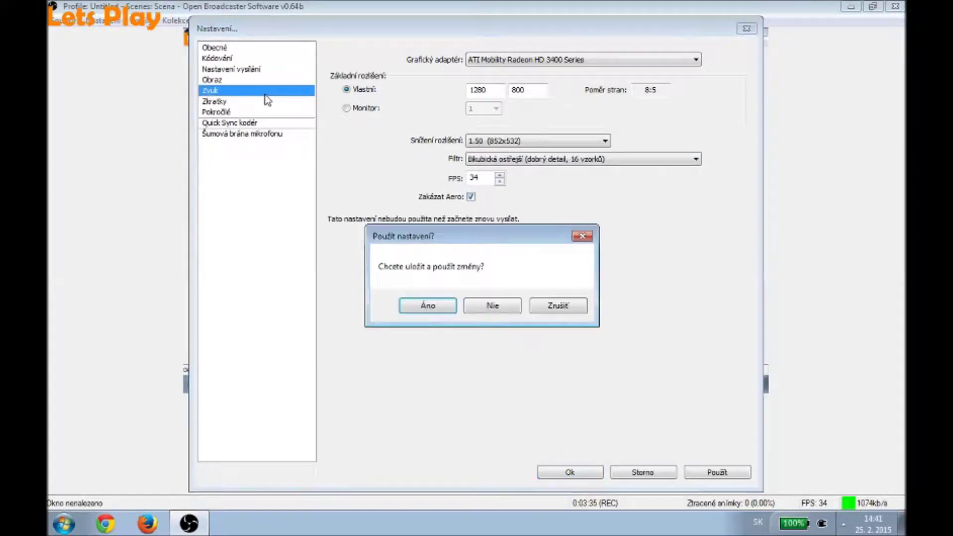
{"action": "left_click", "coordinate": [502, 304]}
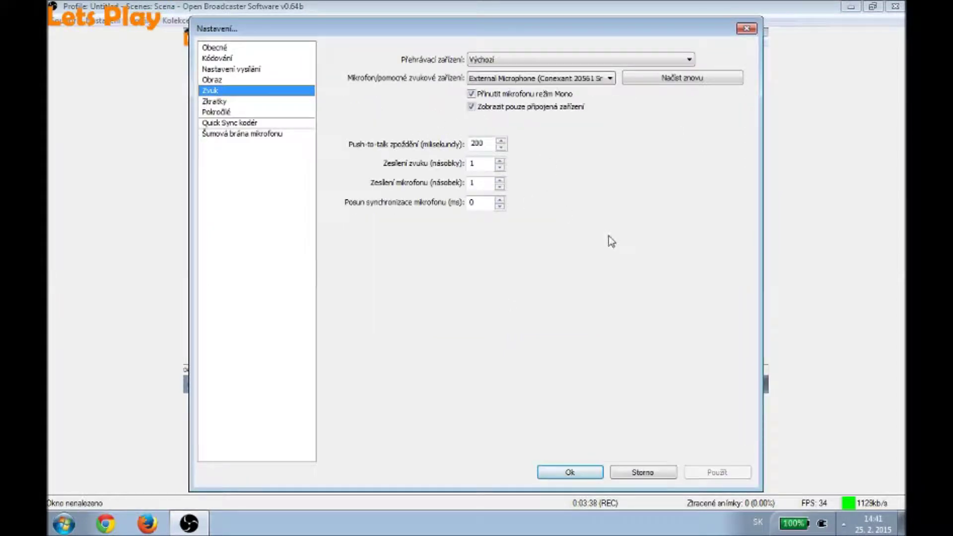
{"action": "left_click", "coordinate": [580, 80]}
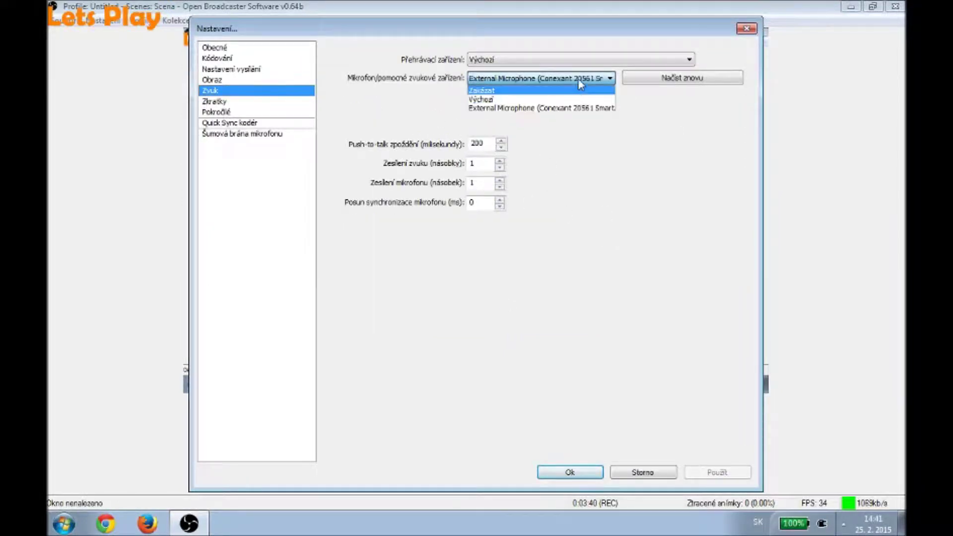
{"action": "left_click", "coordinate": [575, 108]}
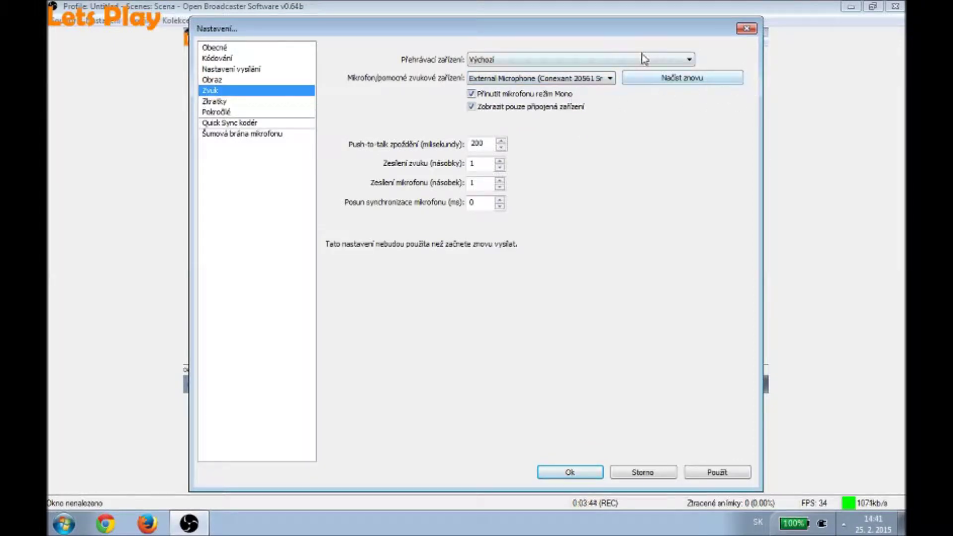
- Set the playback device to Výchozí and go over the microphone sync offset field
{"action": "left_click", "coordinate": [537, 64]}
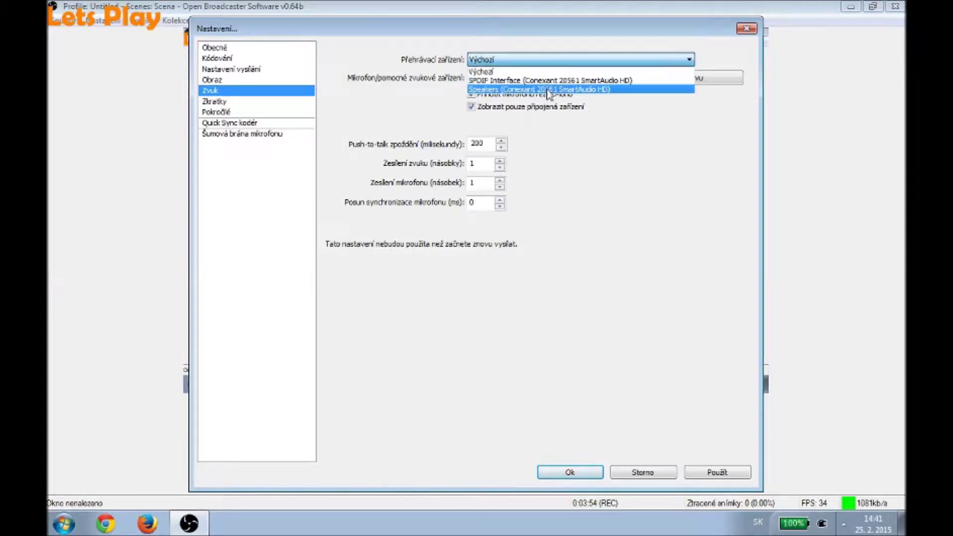
{"action": "left_click", "coordinate": [548, 71]}
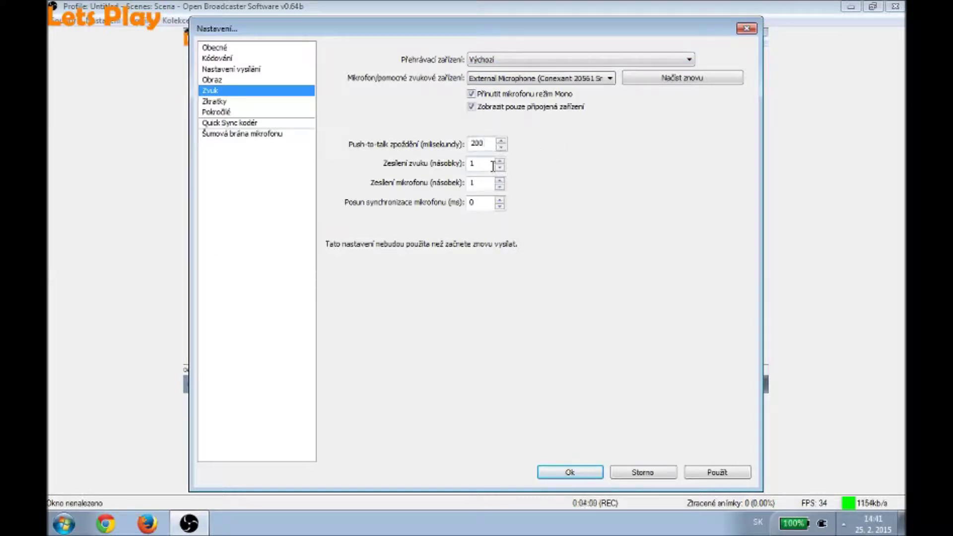
{"action": "left_click", "coordinate": [488, 203]}
- Switch to the shortcut settings without saving the audio changes
{"action": "left_click", "coordinate": [252, 102]}
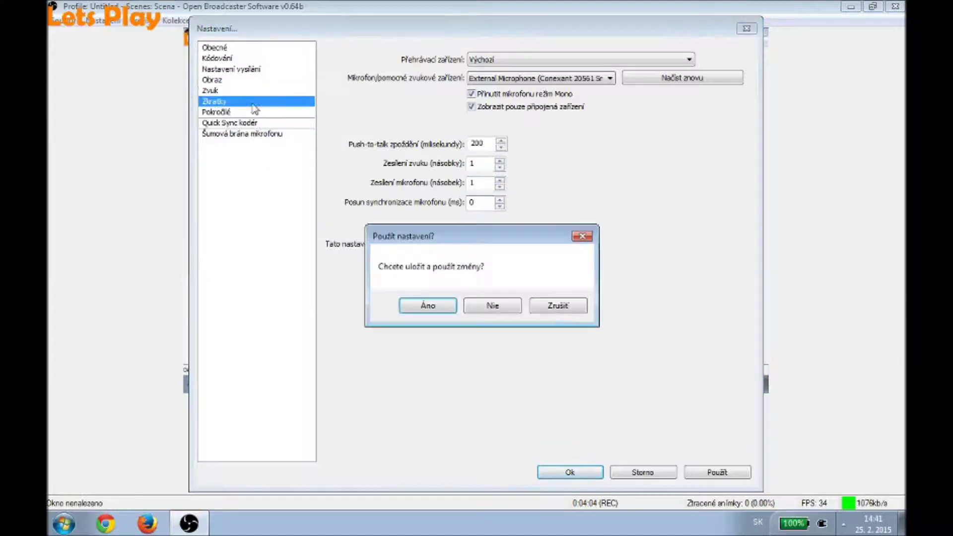
{"action": "left_click", "coordinate": [492, 306]}
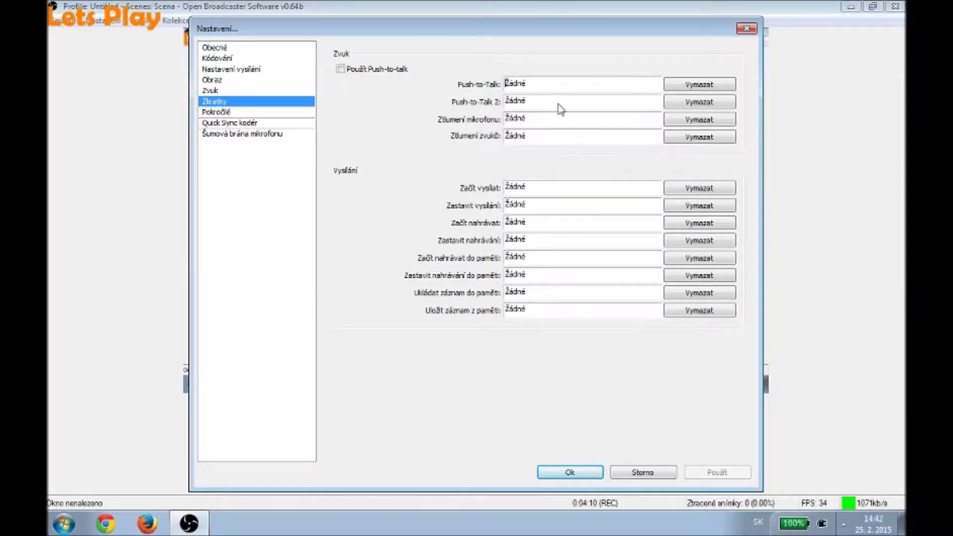
- Open the advanced settings and look over the process priority options
{"action": "left_click", "coordinate": [233, 112]}
{"action": "left_click", "coordinate": [636, 79]}
{"action": "left_click", "coordinate": [611, 89]}
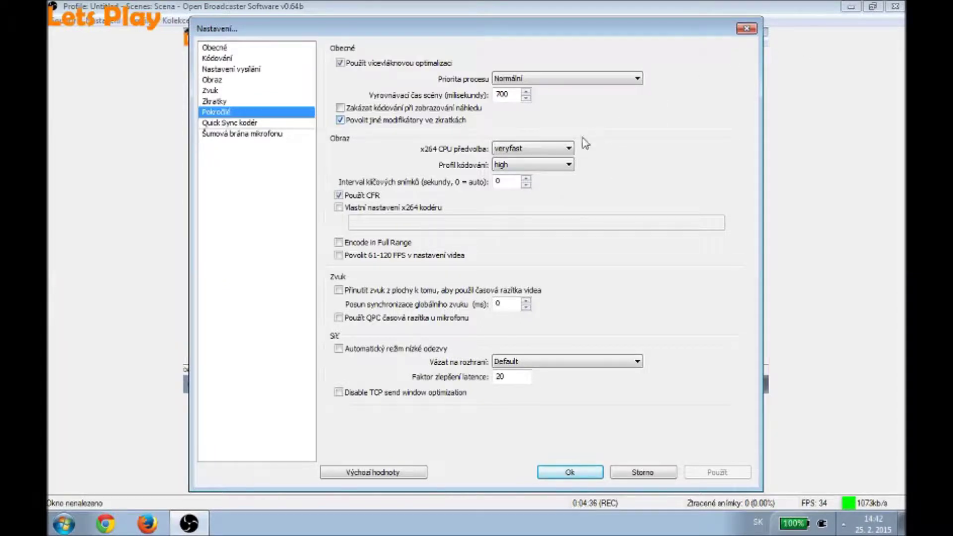
- Examine the available x264 CPU presets, encoding profiles and network interface bindings in the advanced settings
{"action": "left_click", "coordinate": [568, 149]}
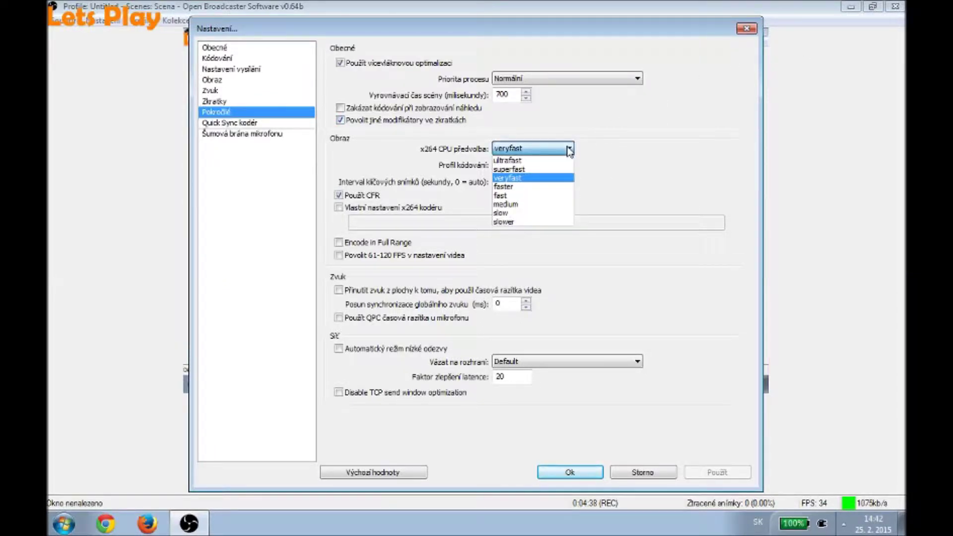
{"action": "left_click", "coordinate": [569, 149]}
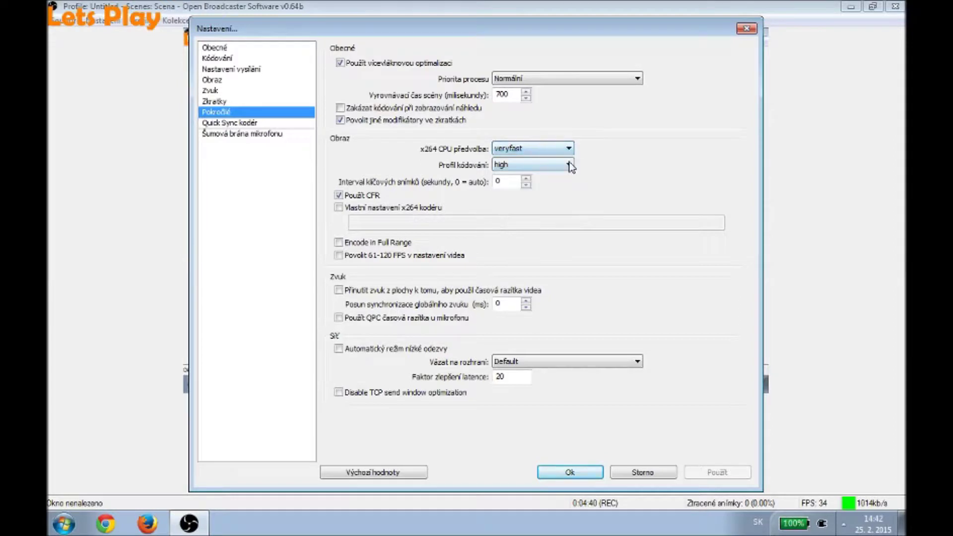
{"action": "left_click", "coordinate": [572, 165]}
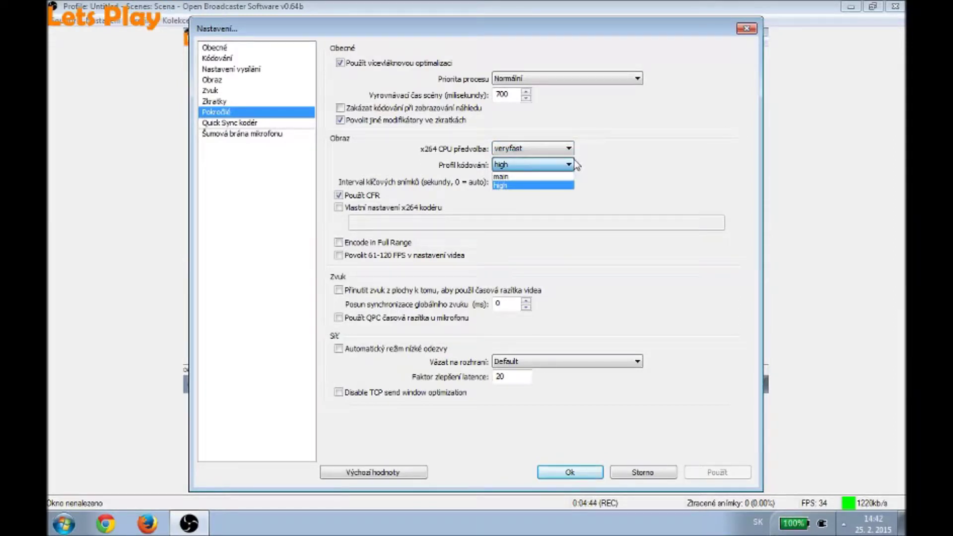
{"action": "left_click", "coordinate": [569, 167]}
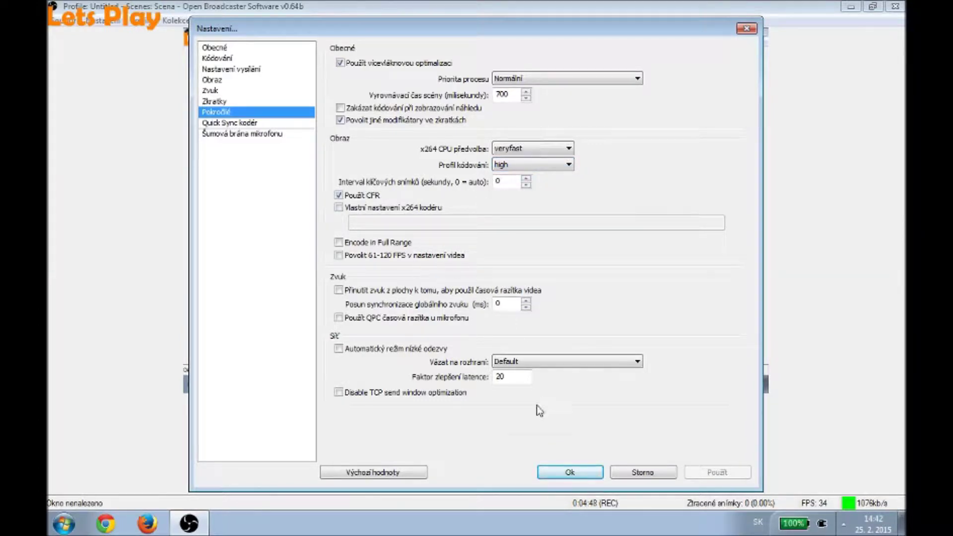
{"action": "left_click", "coordinate": [540, 359]}
{"action": "left_click", "coordinate": [538, 361]}
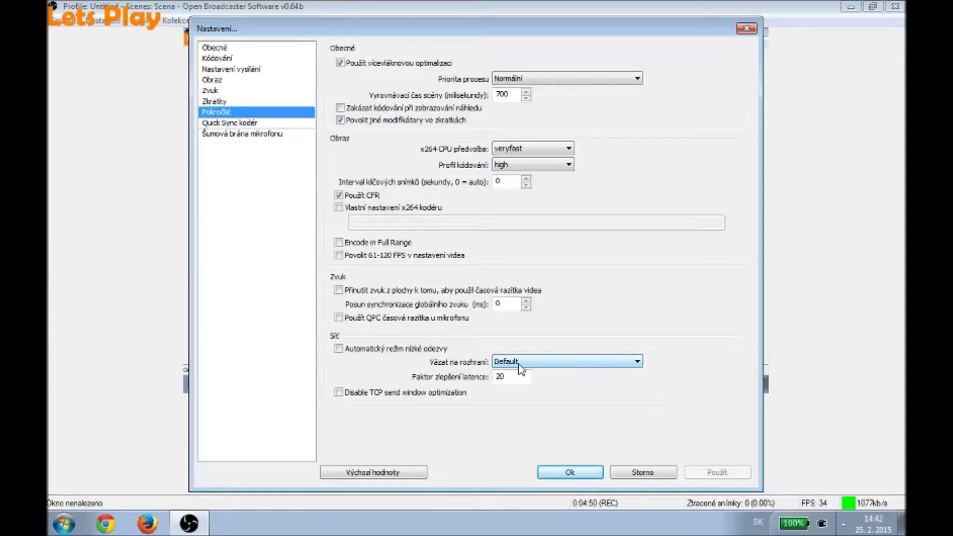
- Look over the Quick Sync encoder and microphone noise gate settings, closing the settings window when done
{"action": "left_click", "coordinate": [236, 124]}
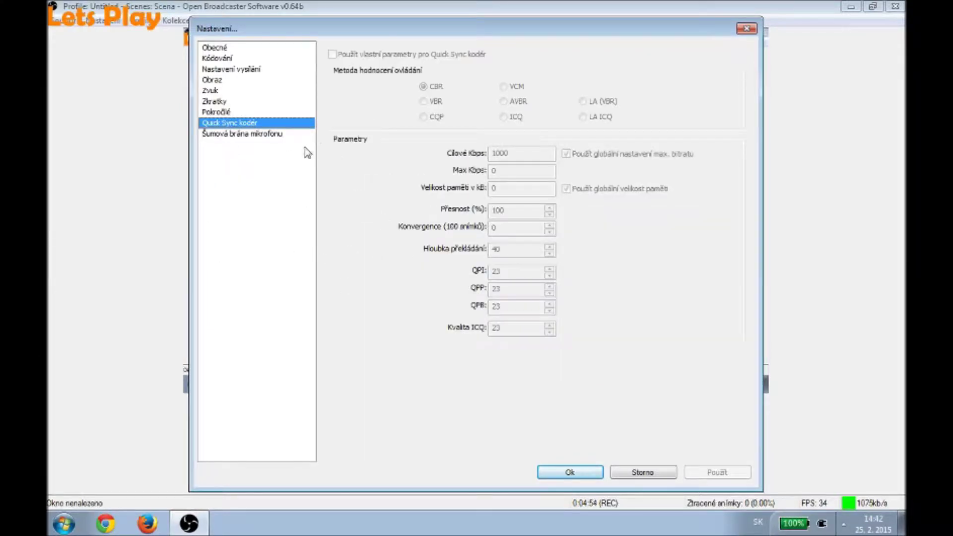
{"action": "left_click", "coordinate": [267, 135]}
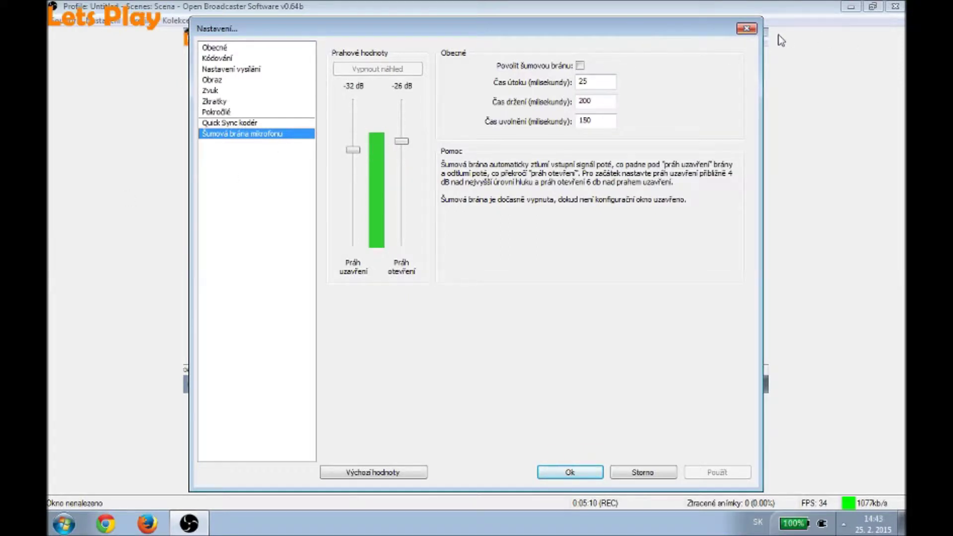
{"action": "left_click", "coordinate": [746, 28]}
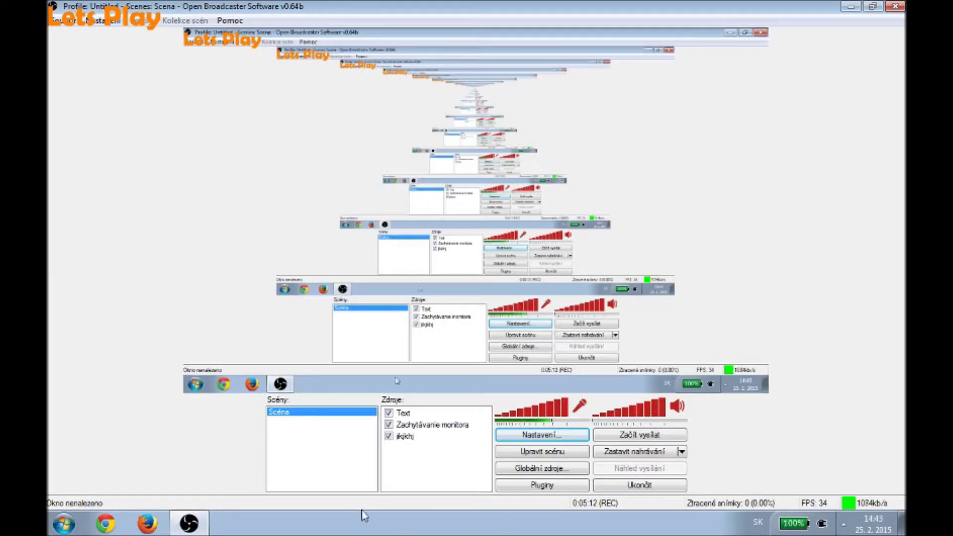
- Add an image source named Obrázek to the scene's sources
{"action": "right_click", "coordinate": [447, 426]}
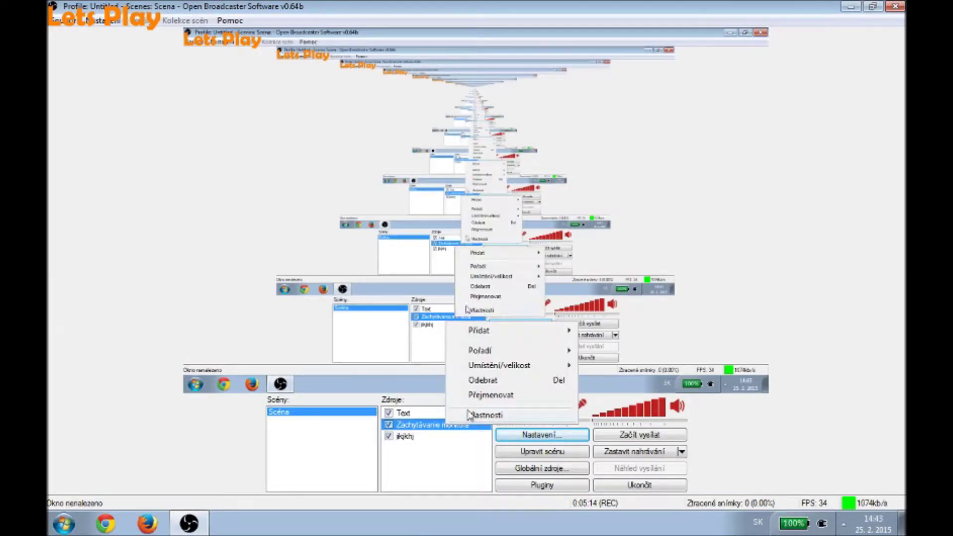
{"action": "left_click", "coordinate": [426, 451]}
{"action": "right_click", "coordinate": [425, 451]}
{"action": "mouse_move", "coordinate": [464, 460]}
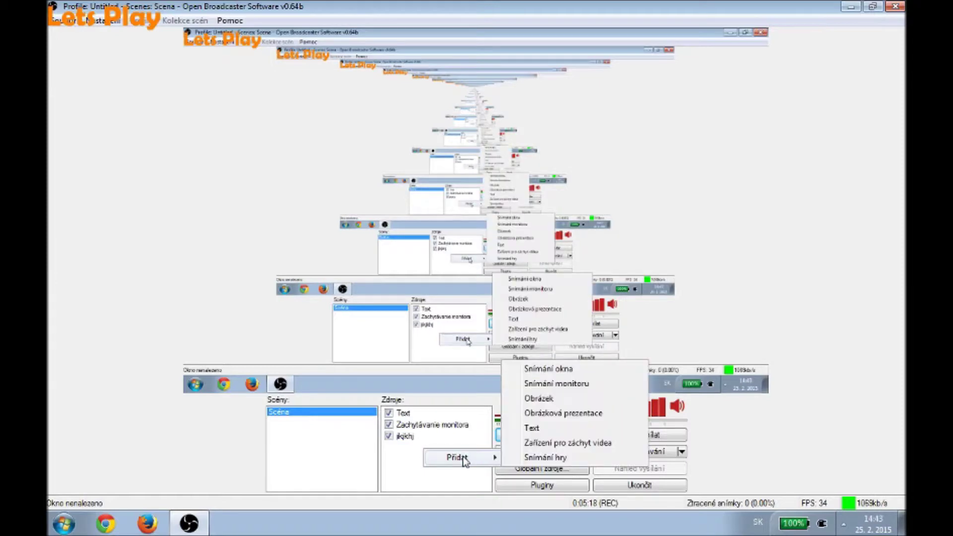
{"action": "key", "text": "Escape"}
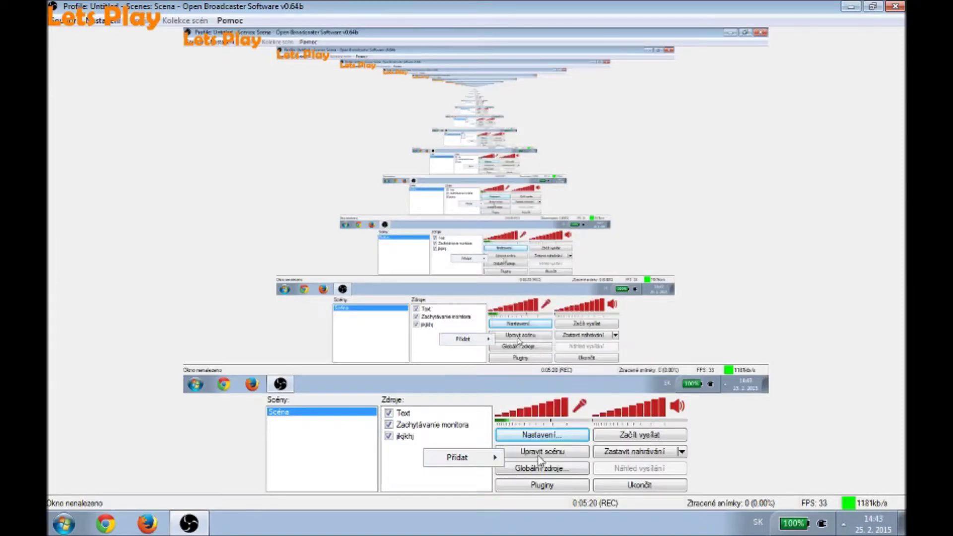
{"action": "left_click", "coordinate": [560, 400]}
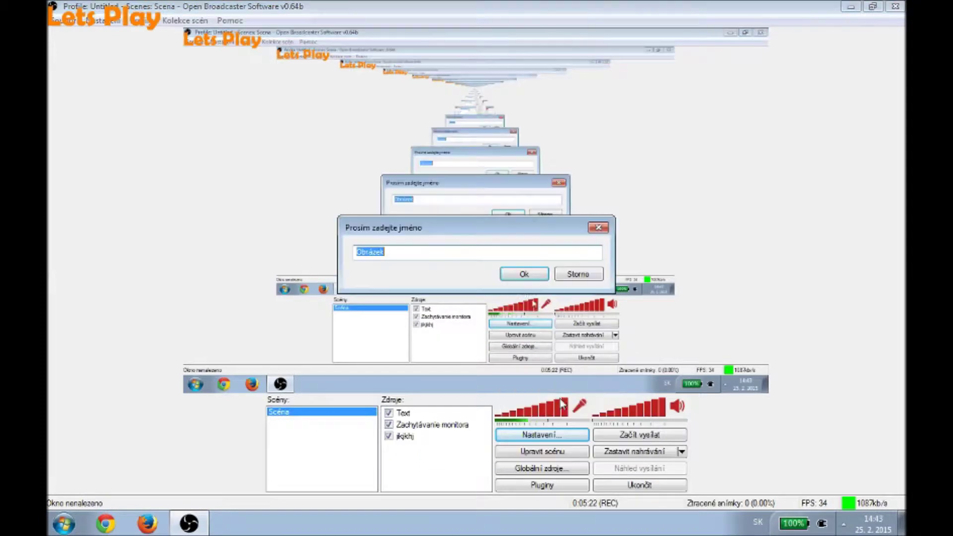
{"action": "left_click", "coordinate": [511, 274]}
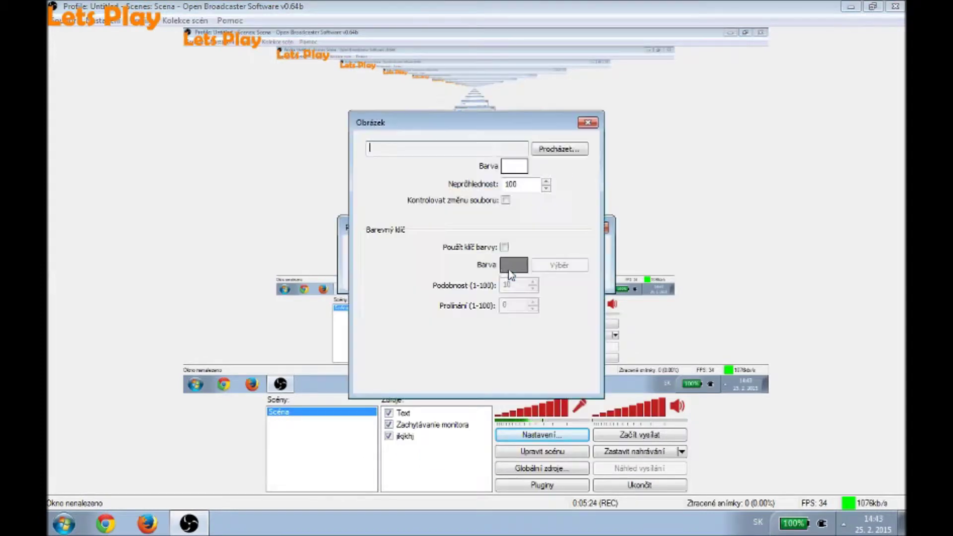
- Load ssss.png from the desktop as the image source's file and confirm its properties
{"action": "left_click", "coordinate": [559, 148]}
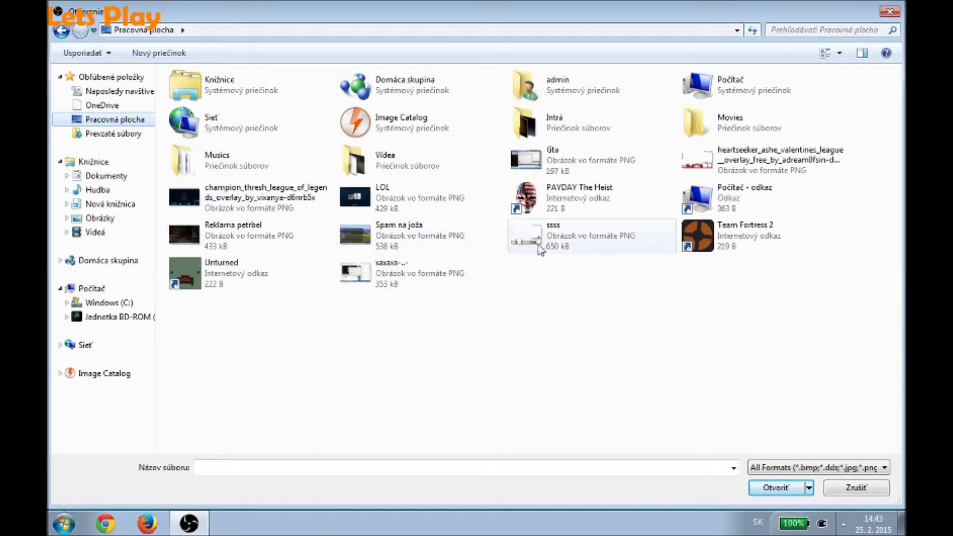
{"action": "double_click", "coordinate": [557, 248]}
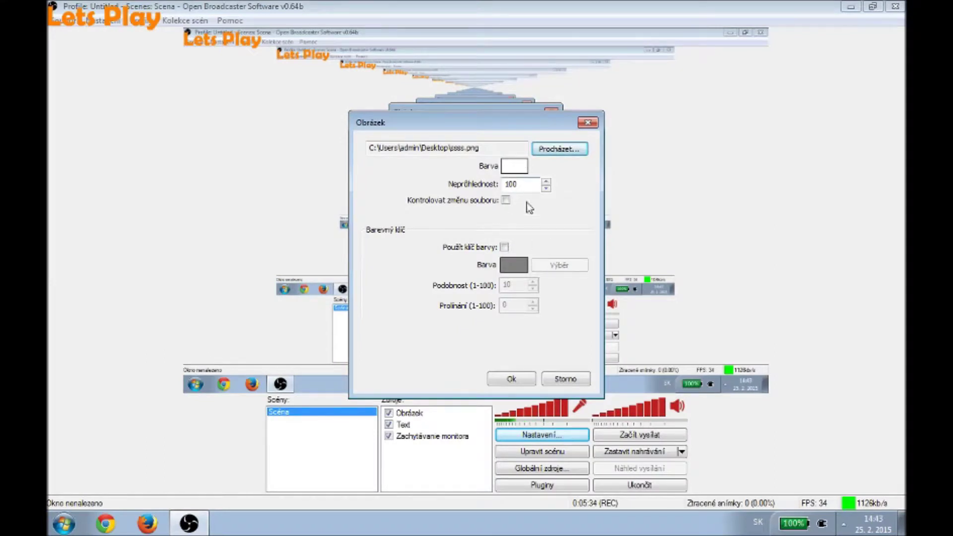
{"action": "left_click", "coordinate": [517, 378]}
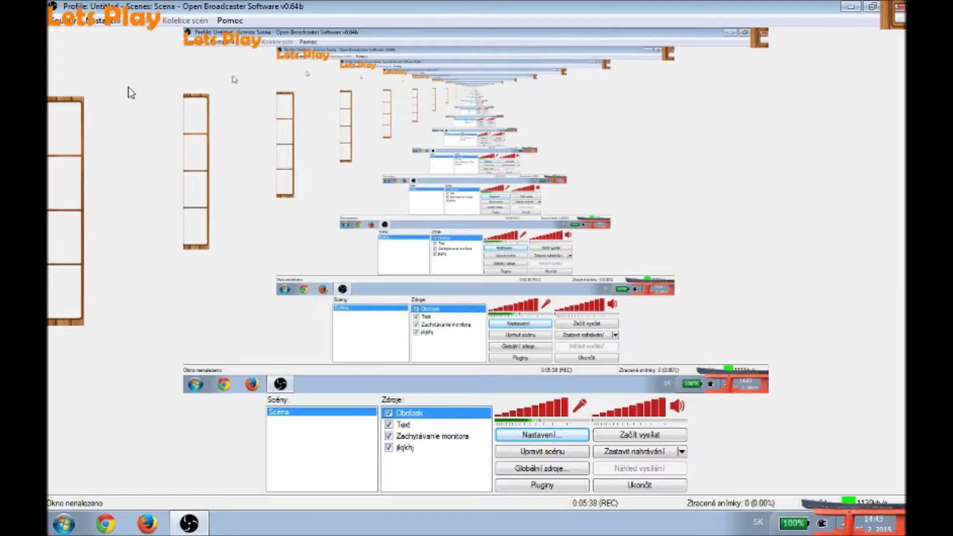
{"action": "right_click", "coordinate": [423, 415]}
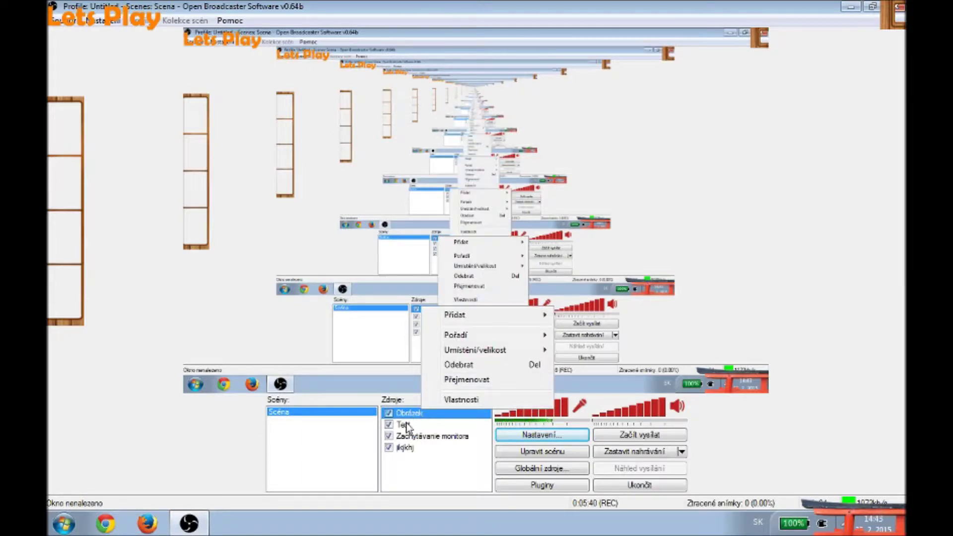
{"action": "left_click", "coordinate": [426, 482]}
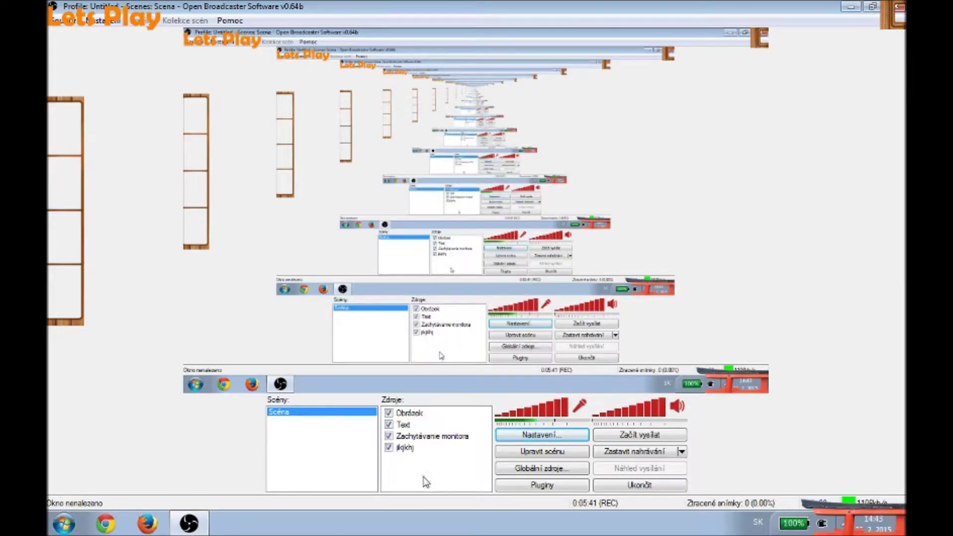
- Remove the Obrázek image source from the scene and confirm the deletion
{"action": "left_click", "coordinate": [419, 415]}
{"action": "right_click", "coordinate": [419, 414]}
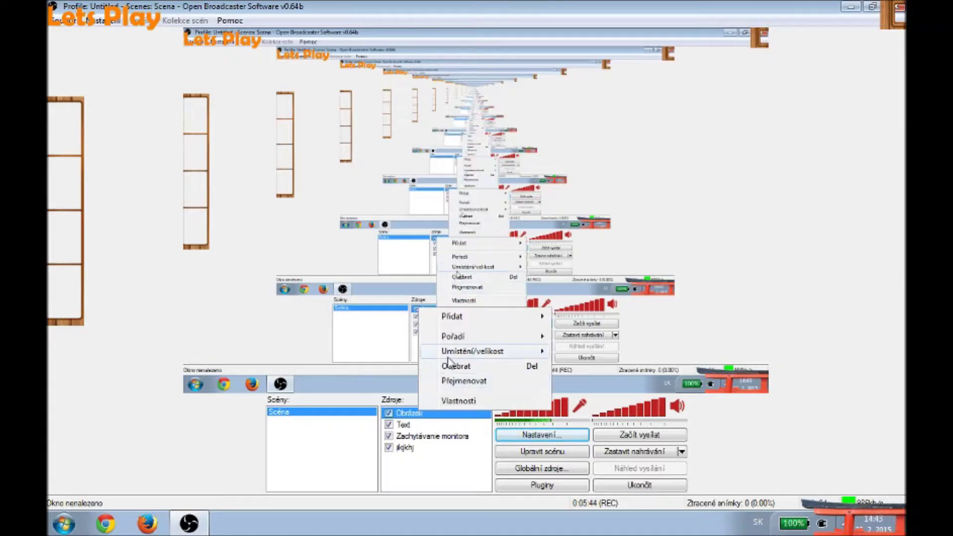
{"action": "left_click", "coordinate": [455, 366]}
{"action": "left_click", "coordinate": [482, 305]}
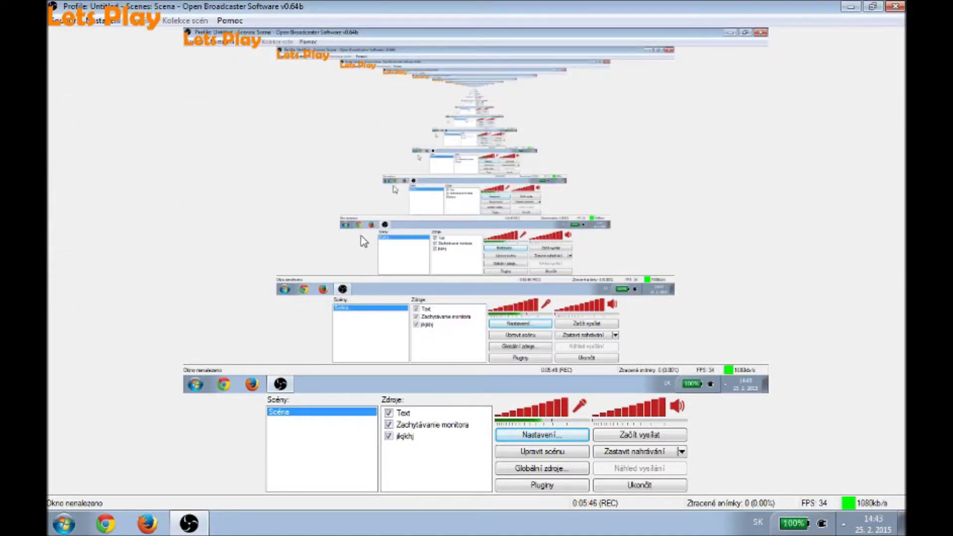
{"action": "right_click", "coordinate": [427, 448]}
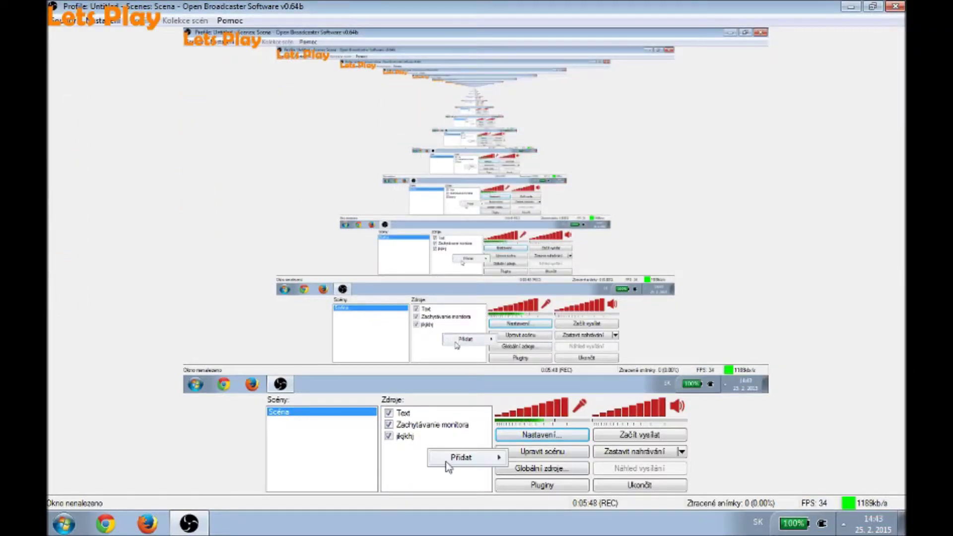
{"action": "mouse_move", "coordinate": [450, 464]}
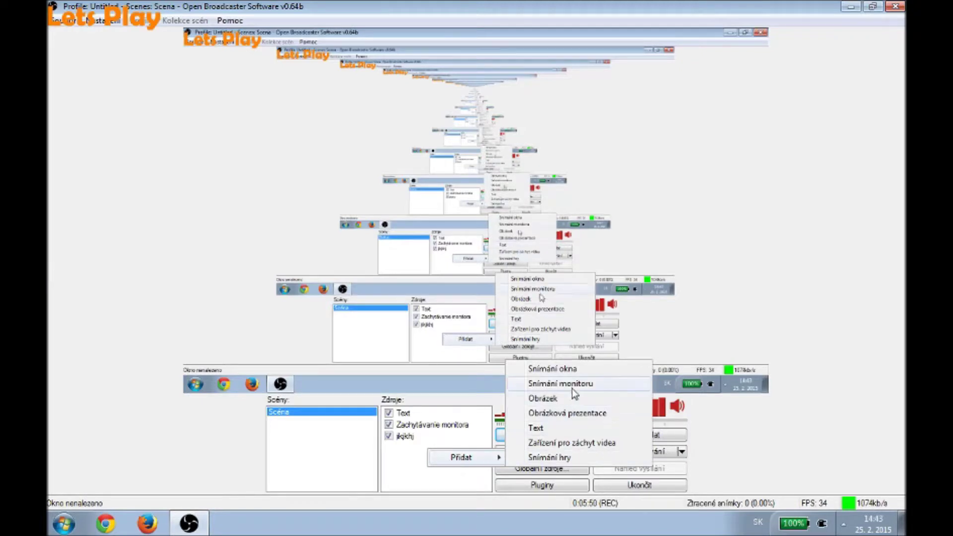
{"action": "left_click", "coordinate": [555, 373]}
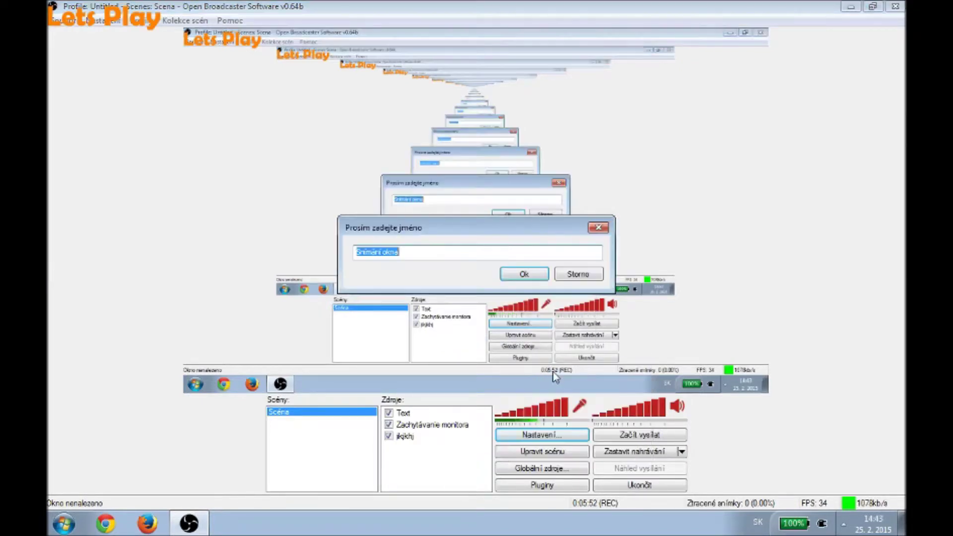
{"action": "left_click", "coordinate": [534, 279]}
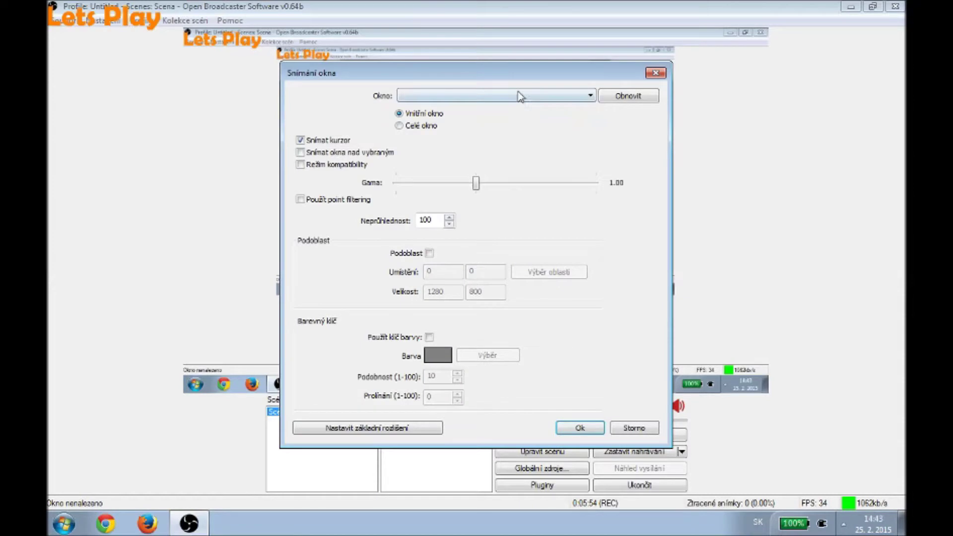
{"action": "left_click", "coordinate": [662, 73]}
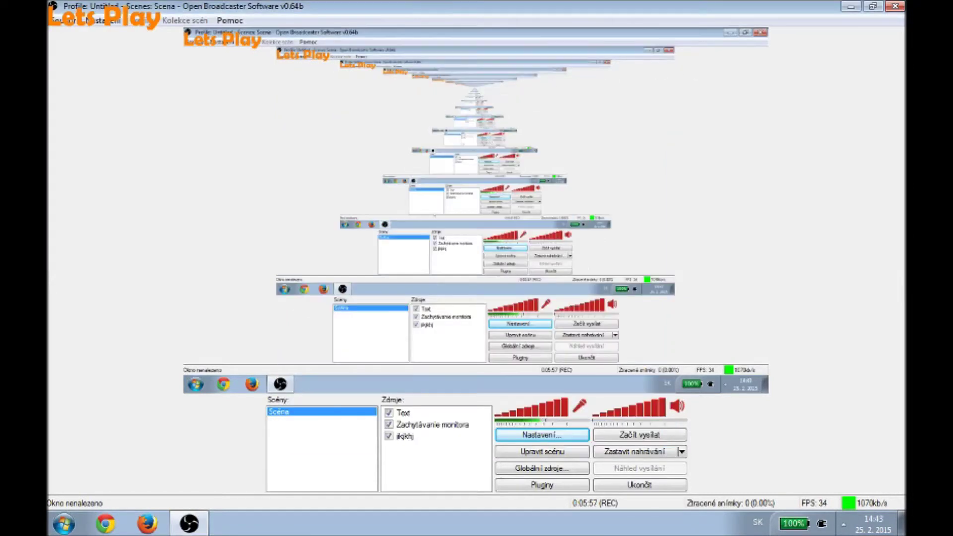
{"action": "right_click", "coordinate": [424, 447]}
{"action": "mouse_move", "coordinate": [449, 459]}
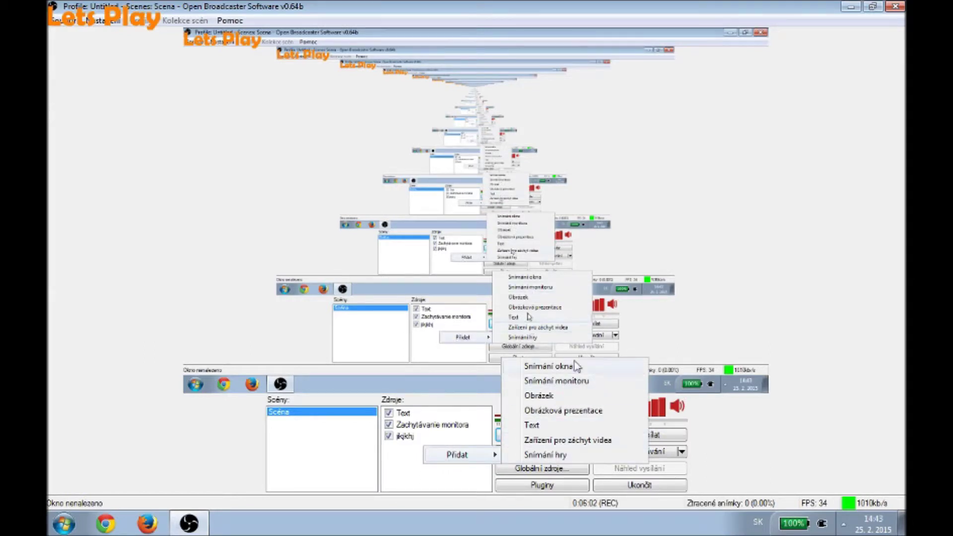
{"action": "left_click", "coordinate": [339, 304]}
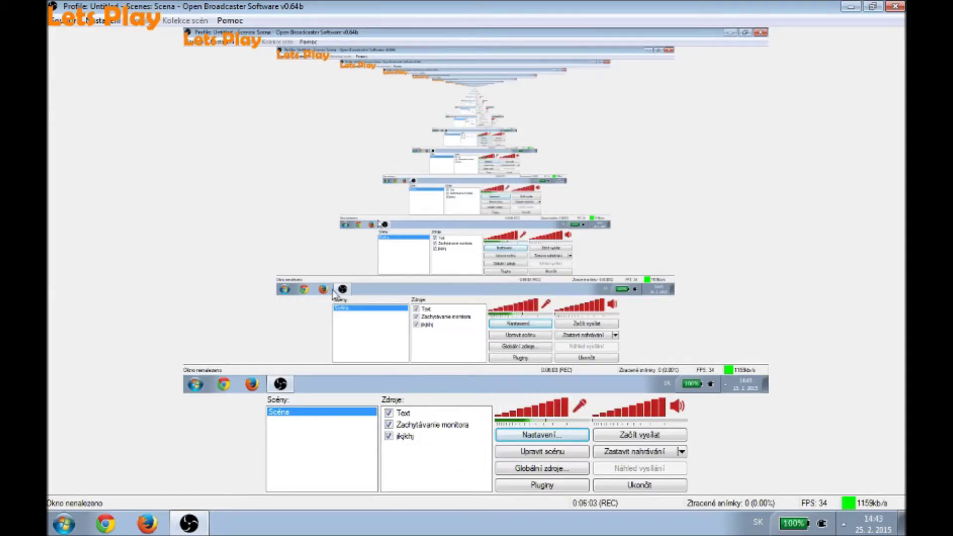
- Add a video capture device source named Zařízení pro záchyt videa to the scene
{"action": "right_click", "coordinate": [418, 458]}
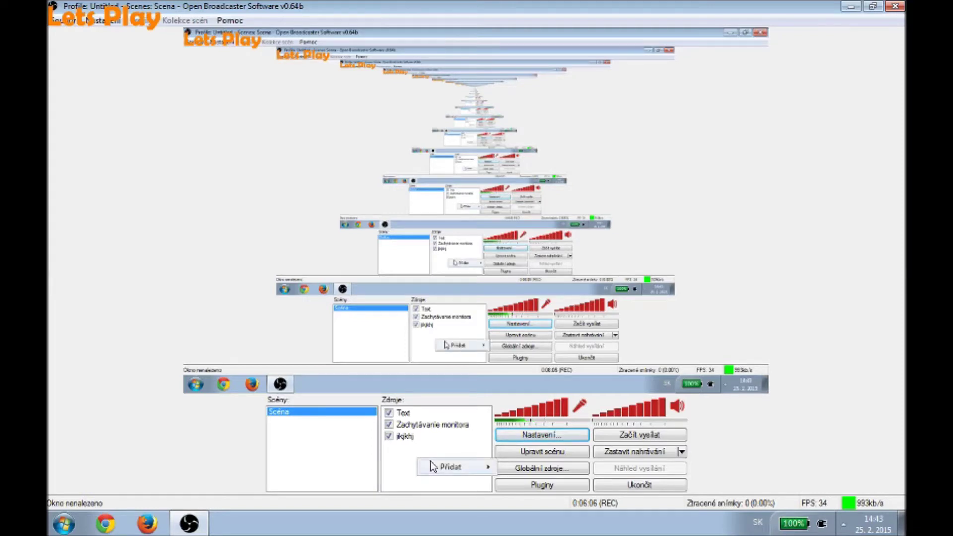
{"action": "mouse_move", "coordinate": [431, 462]}
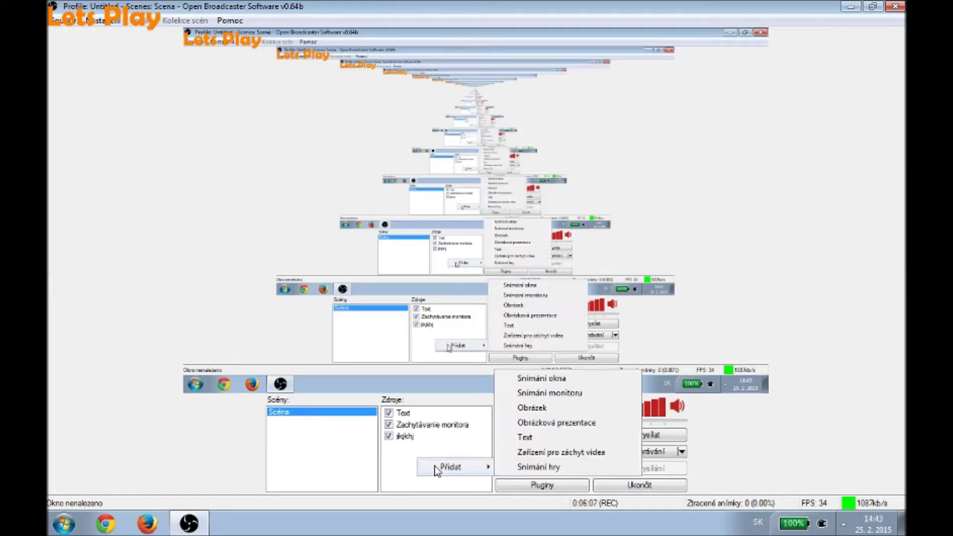
{"action": "left_click", "coordinate": [509, 458]}
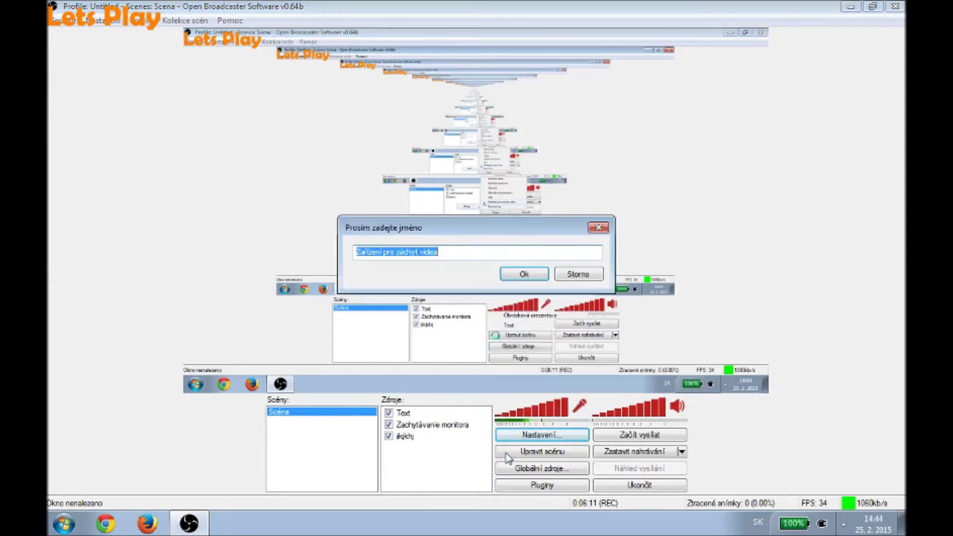
{"action": "left_click", "coordinate": [524, 276]}
- Keep XSplitBroadcaster as the capture device with deinterlacing set to Žádný, and confirm the device properties
{"action": "left_click", "coordinate": [474, 97]}
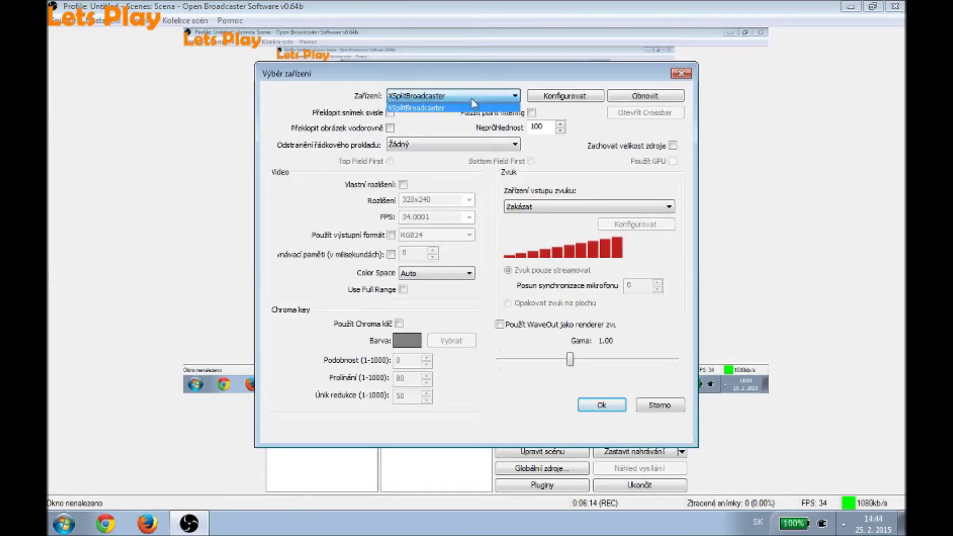
{"action": "left_click", "coordinate": [466, 94]}
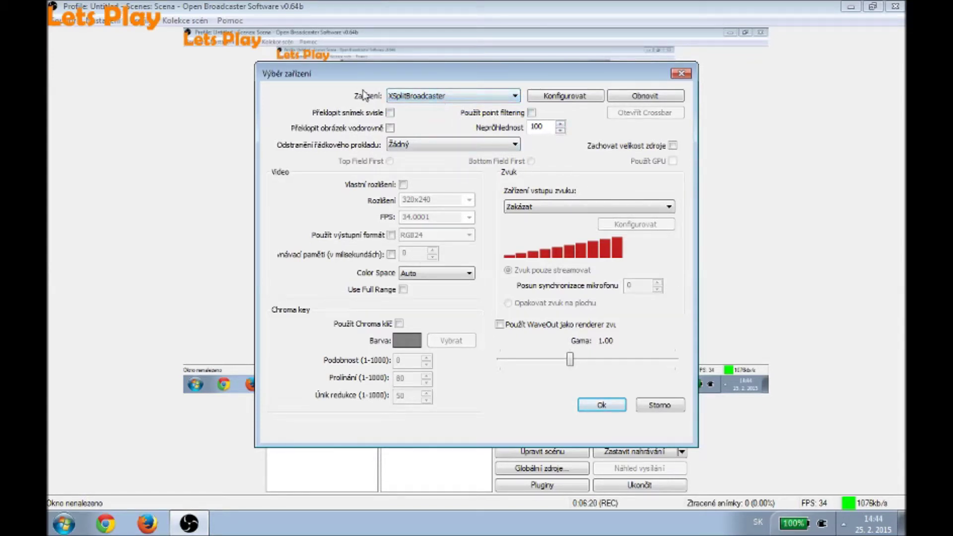
{"action": "left_click", "coordinate": [469, 101]}
{"action": "left_click", "coordinate": [472, 98]}
{"action": "left_click", "coordinate": [415, 145]}
{"action": "left_click", "coordinate": [415, 147]}
{"action": "left_click", "coordinate": [466, 147]}
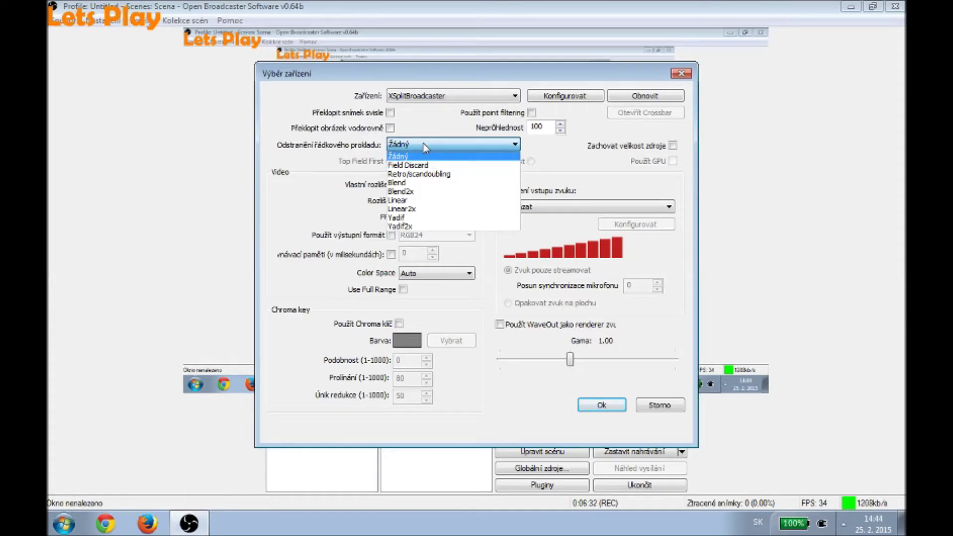
{"action": "left_click", "coordinate": [398, 158]}
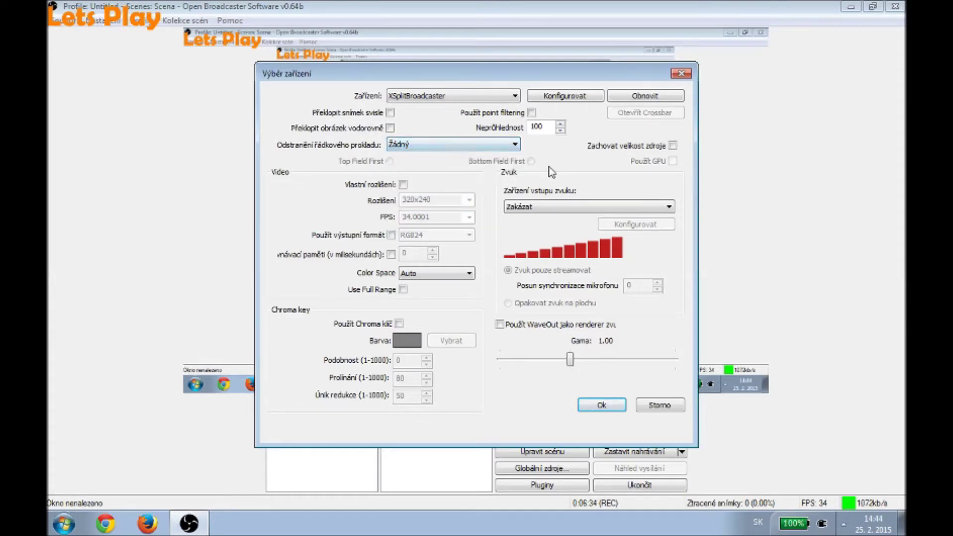
{"action": "left_click", "coordinate": [616, 409]}
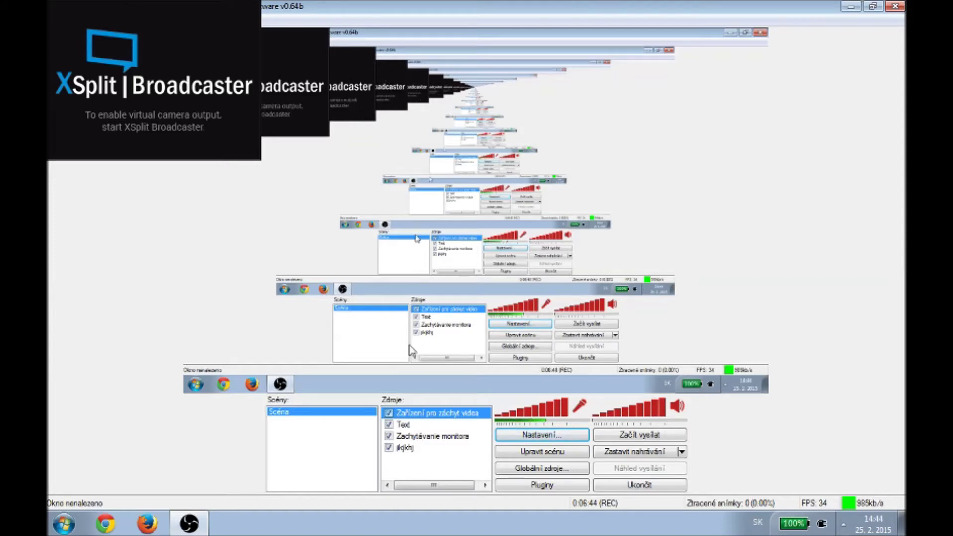
- Remove the video capture device source from the scene and confirm the deletion
{"action": "right_click", "coordinate": [436, 423]}
{"action": "left_click", "coordinate": [425, 416]}
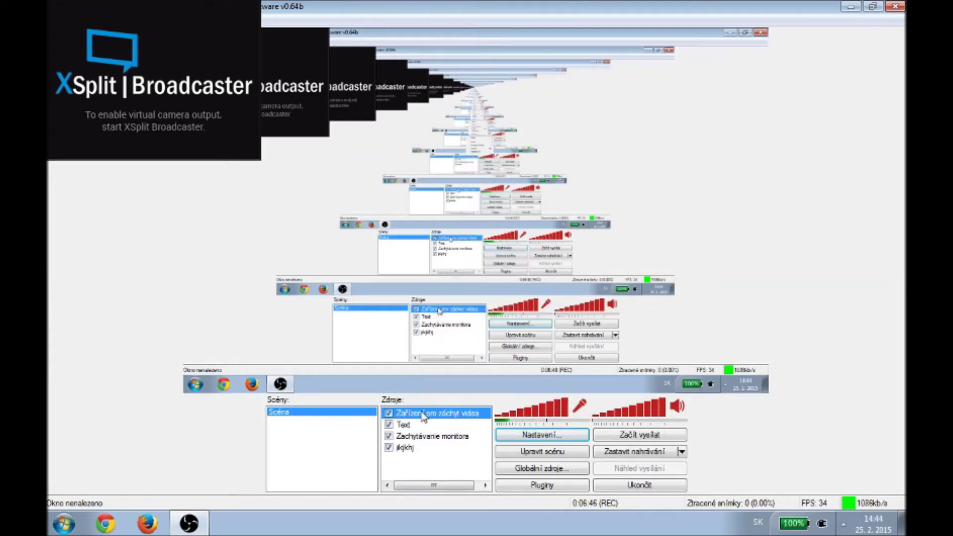
{"action": "right_click", "coordinate": [421, 410]}
{"action": "left_click", "coordinate": [477, 365]}
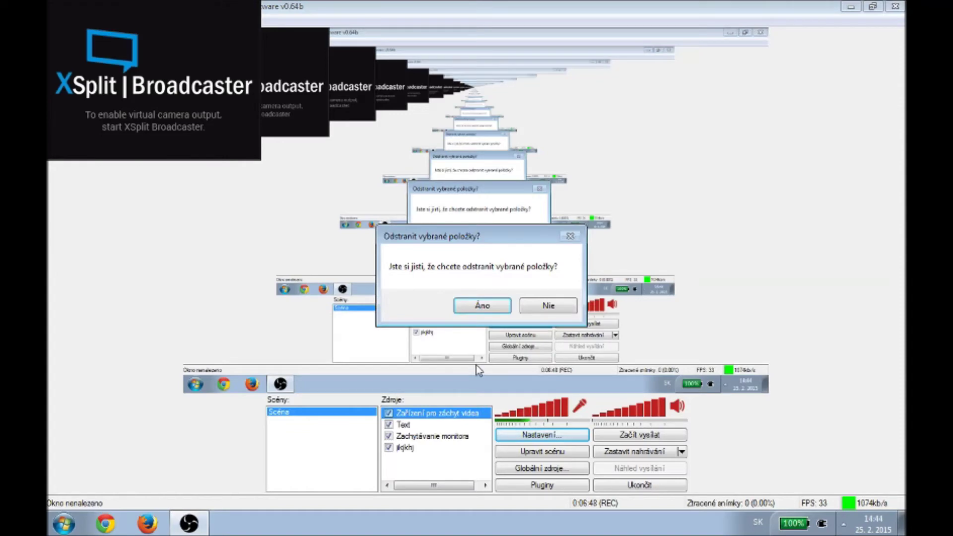
{"action": "left_click", "coordinate": [489, 312]}
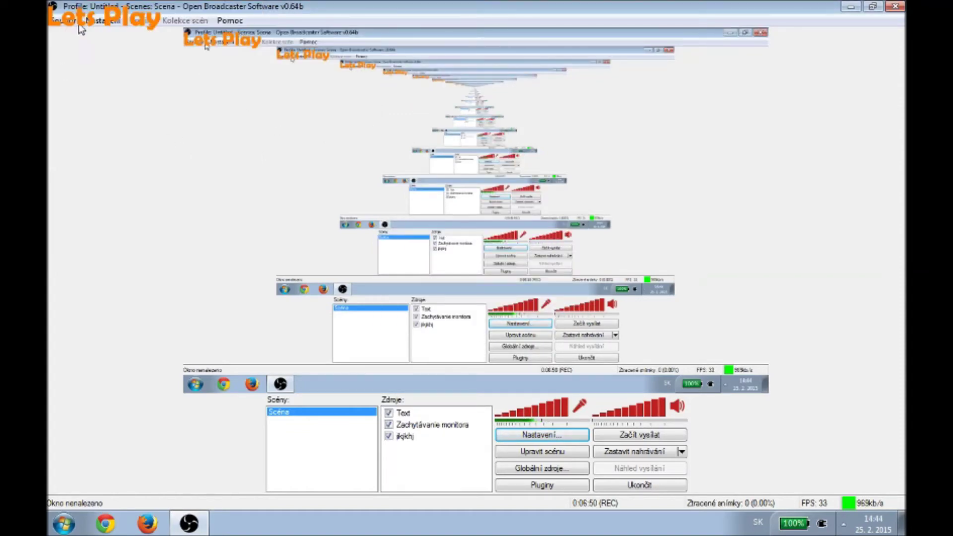
- Look through the microphone noise gate, general and encoding settings pages, closing the settings window when done
{"action": "left_click", "coordinate": [541, 435]}
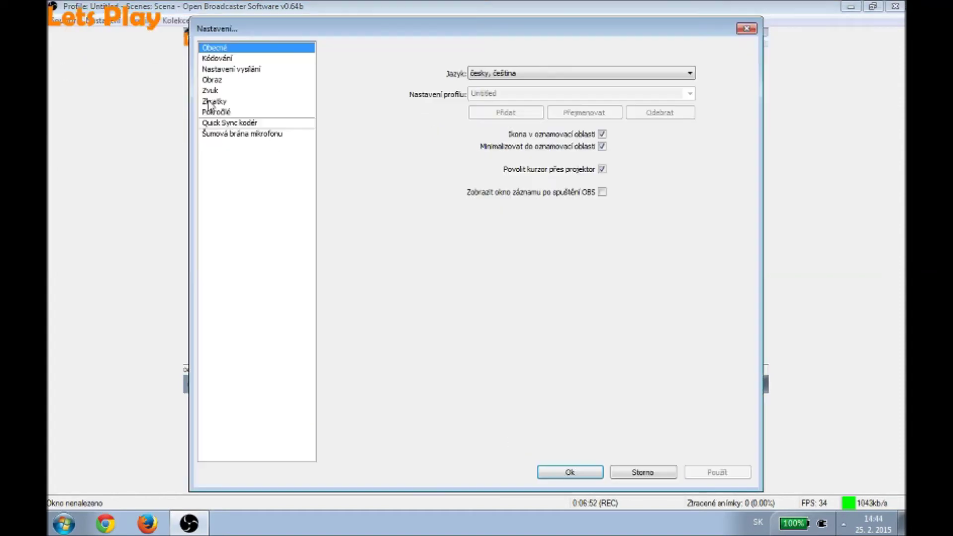
{"action": "left_click", "coordinate": [254, 133]}
{"action": "left_click", "coordinate": [220, 50]}
{"action": "left_click", "coordinate": [221, 60]}
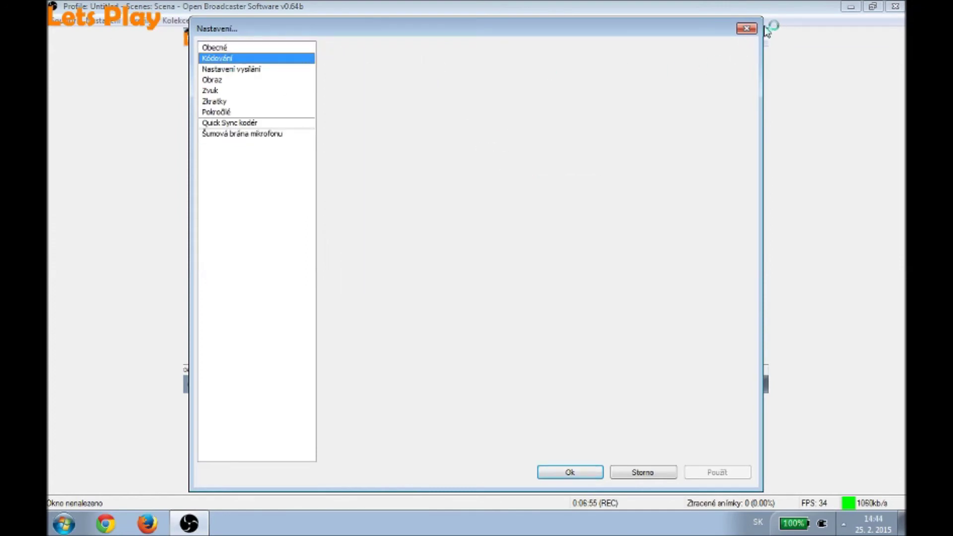
{"action": "left_click", "coordinate": [748, 30]}
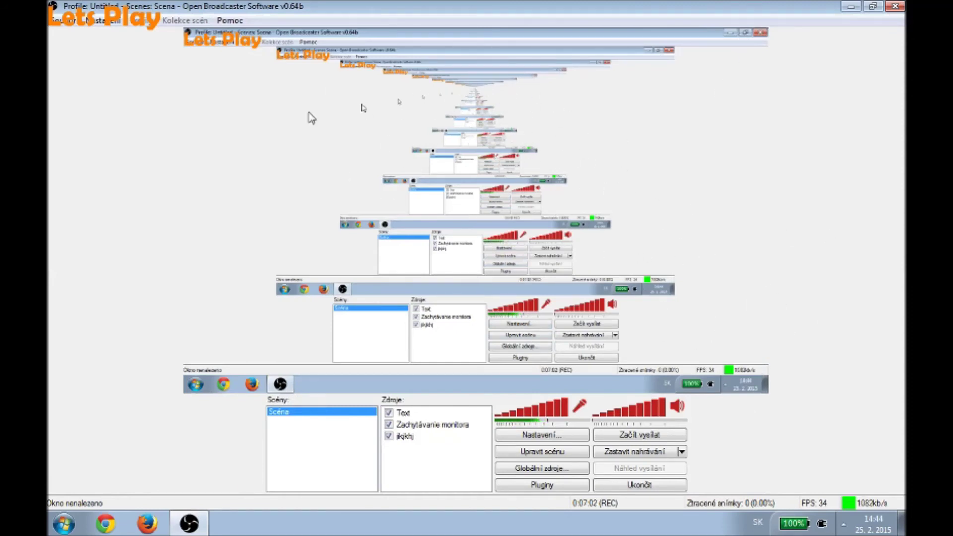
- Restore the maximized program window to its smaller floating size
{"action": "mouse_move", "coordinate": [470, 11]}
{"action": "left_mouse_down"}
{"action": "mouse_move", "coordinate": [459, 21]}
{"action": "mouse_move", "coordinate": [470, 23]}
{"action": "left_mouse_up"}
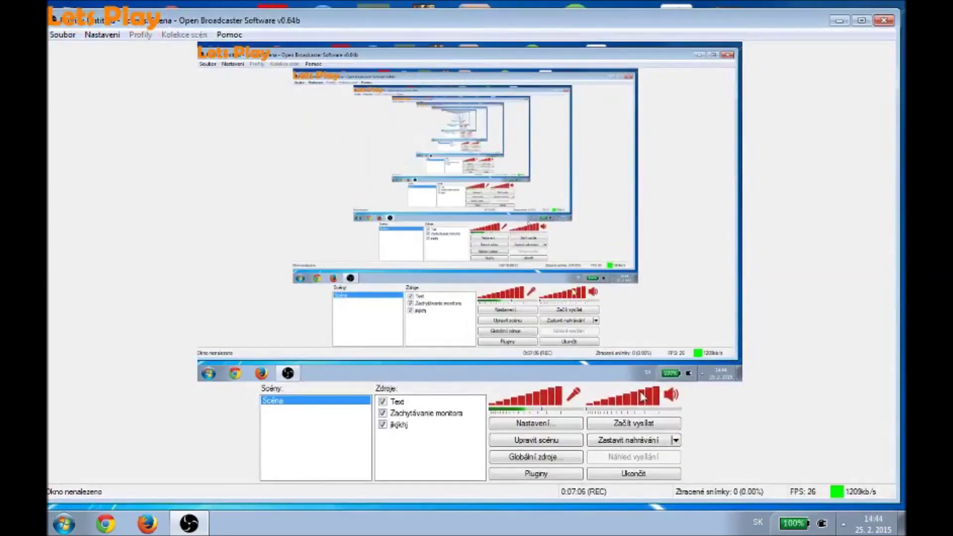